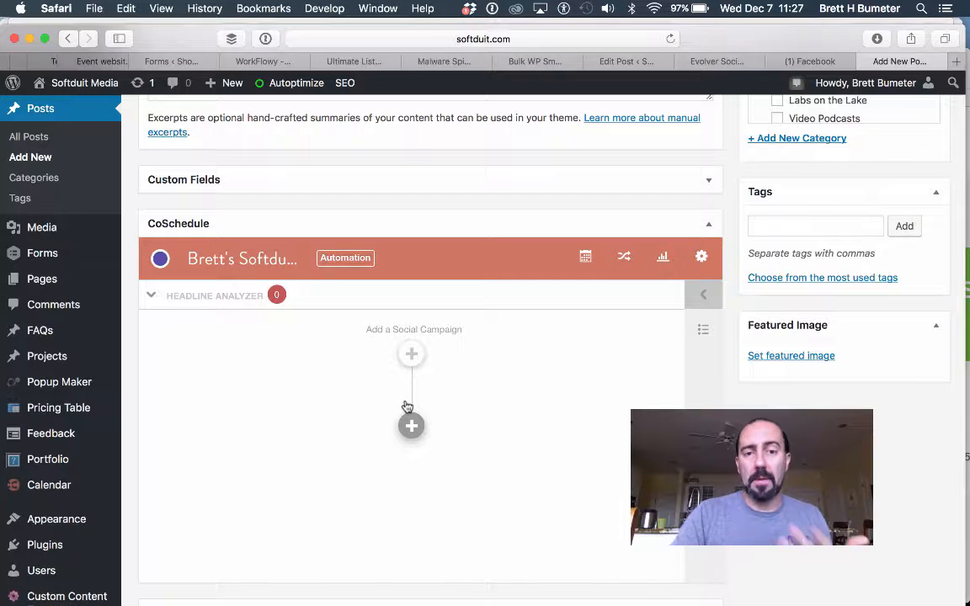
Add a social campaign to the post and open a new message for the same day as publish.
left_click(412, 353)
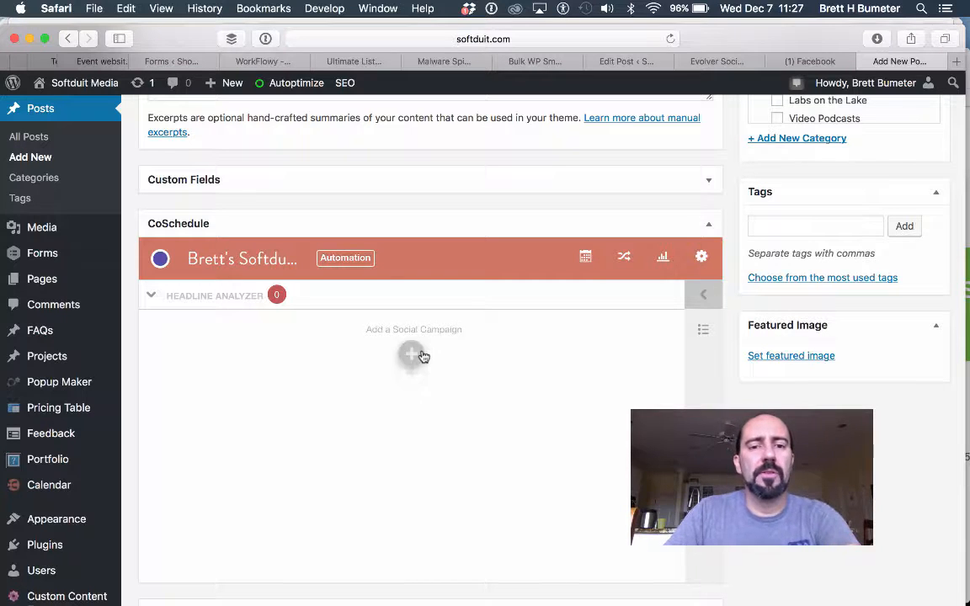
left_click(411, 354)
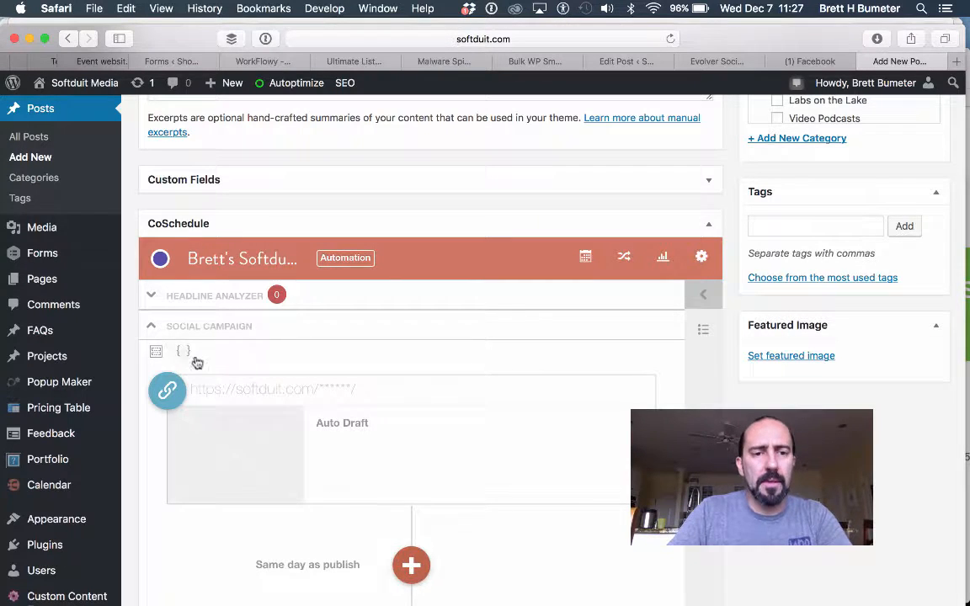
scroll(353, 334, "down", 1)
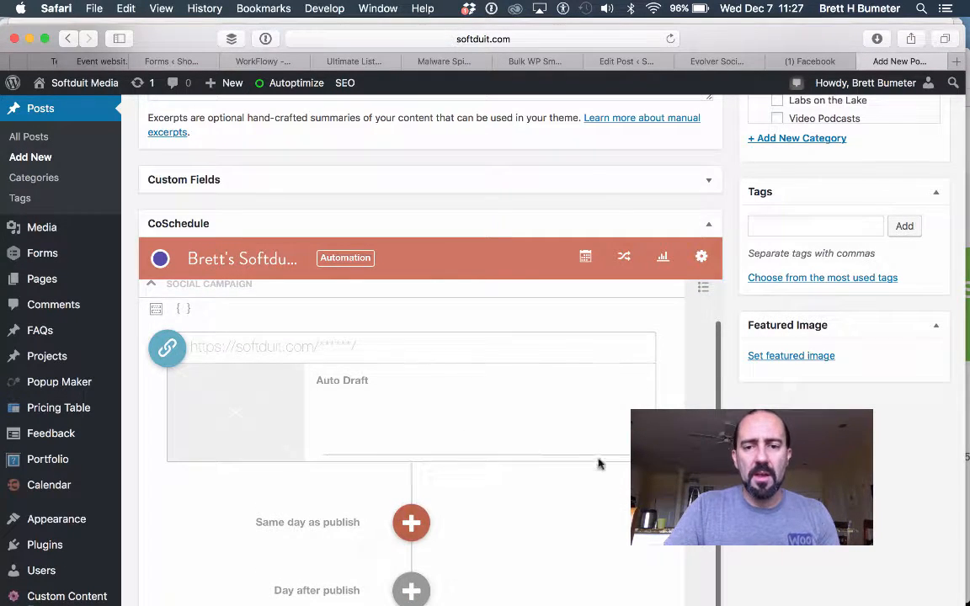
scroll(598, 463, "down", 5)
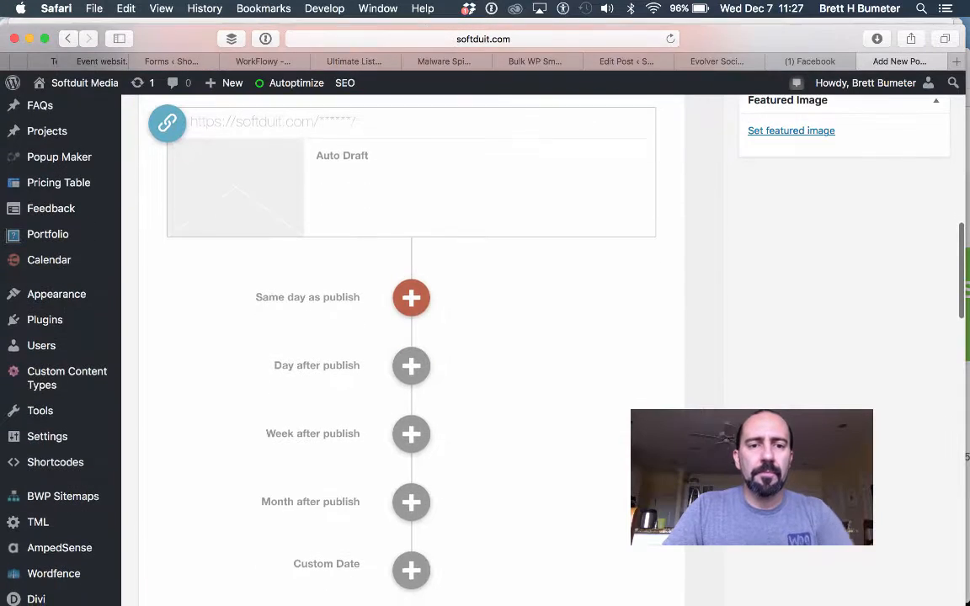
left_click(411, 299)
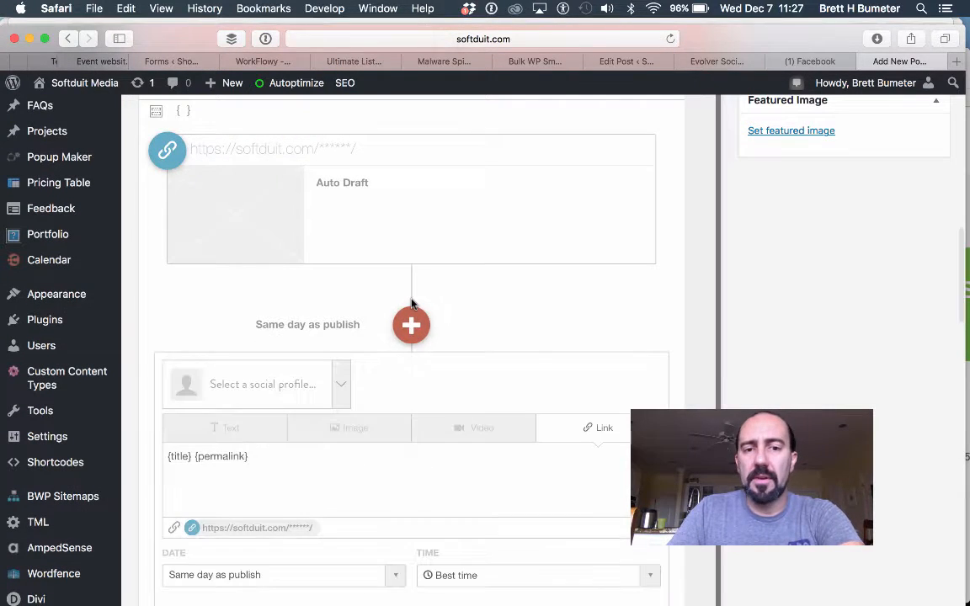
Select the personal Twitter and LinkedIn profiles as destinations for the same-day message.
left_click(342, 385)
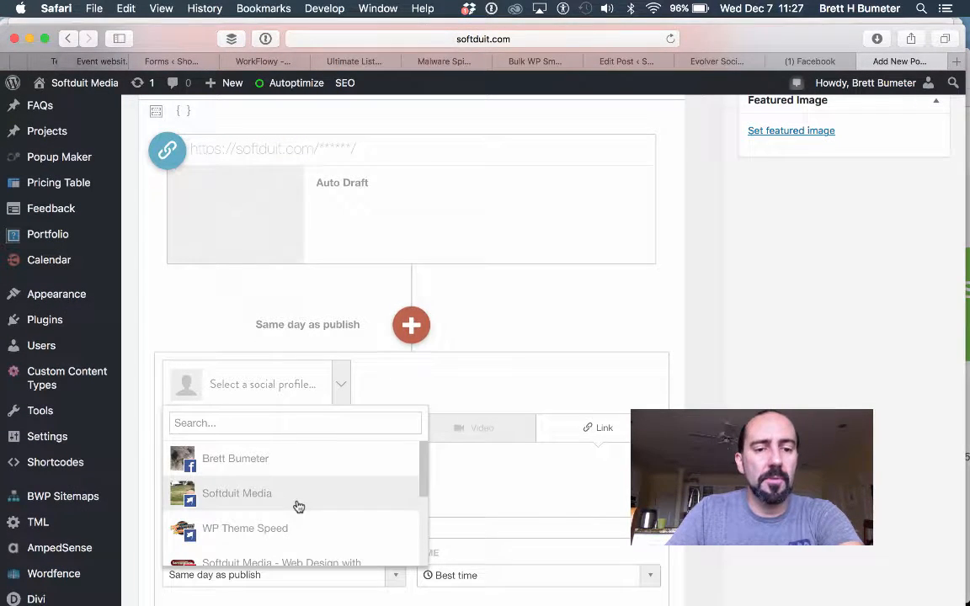
scroll(299, 506, "down", 3)
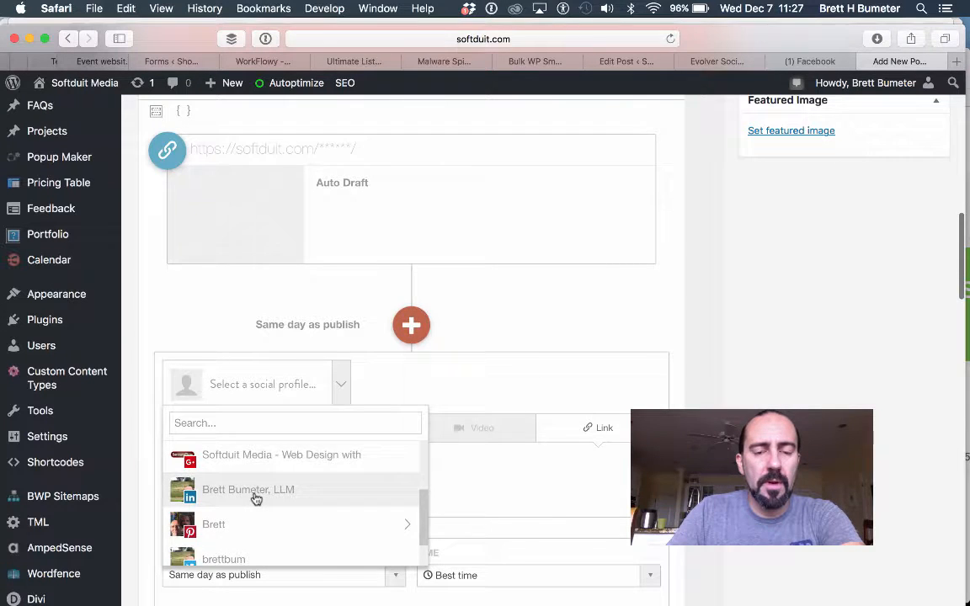
scroll(256, 499, "down", 2)
left_click(249, 520)
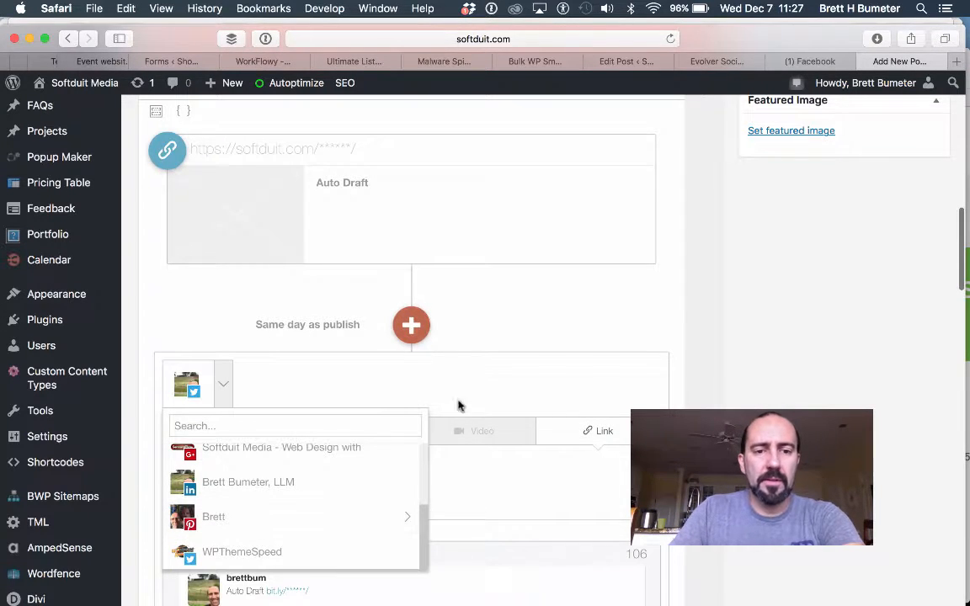
left_click(269, 482)
Add the Softduit Media and WP Theme Speed Facebook pages to the message's social profiles.
scroll(269, 486, "up", 5)
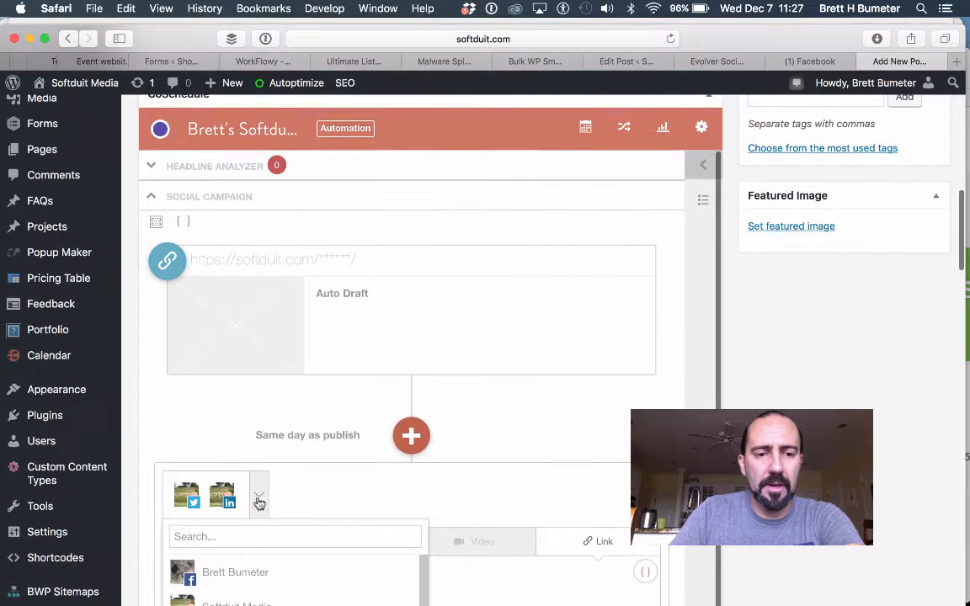
left_click(485, 465)
left_click(258, 455)
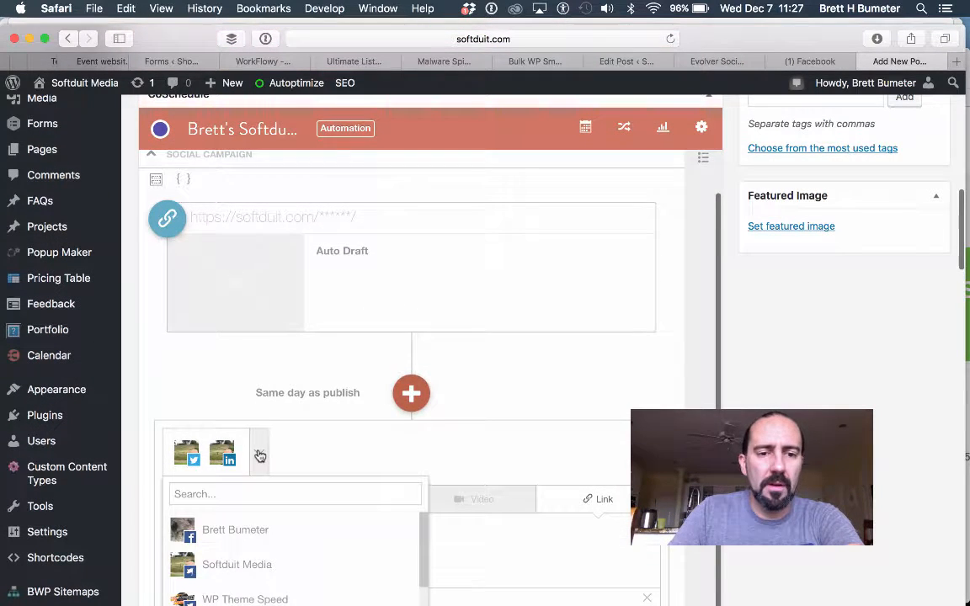
left_click(263, 564)
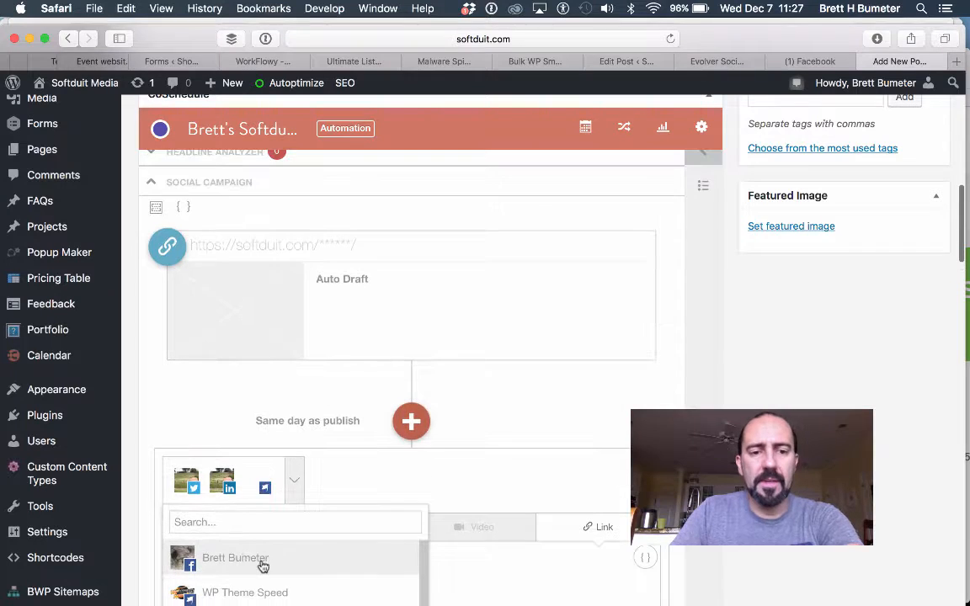
scroll(412, 337, "down", 5)
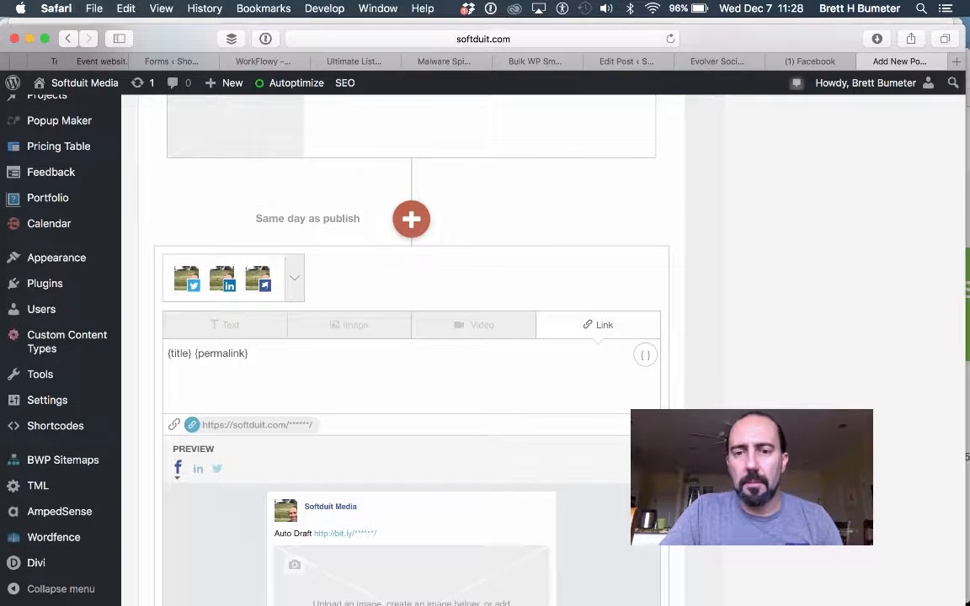
left_click(294, 279)
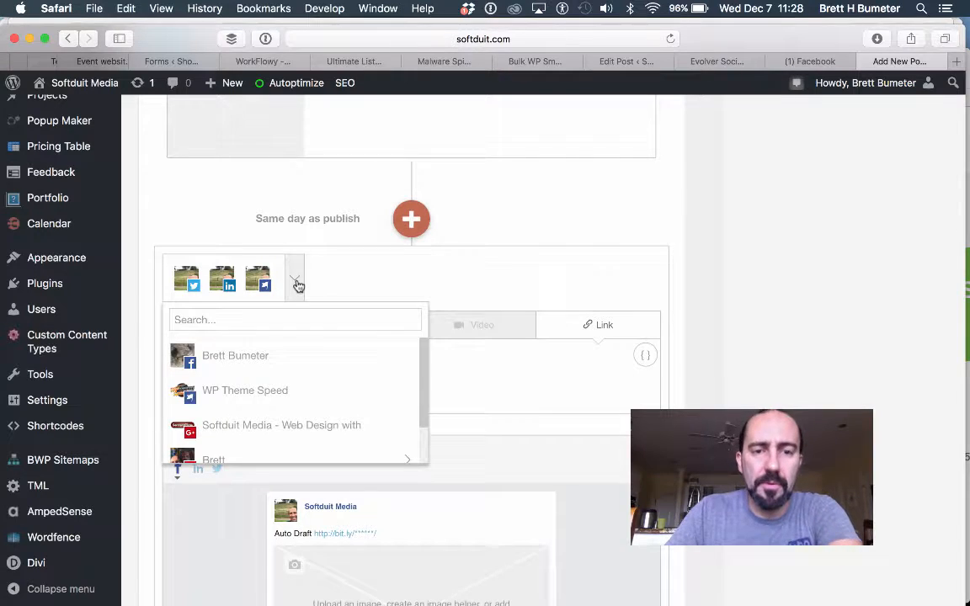
left_click(304, 398)
left_click(340, 426)
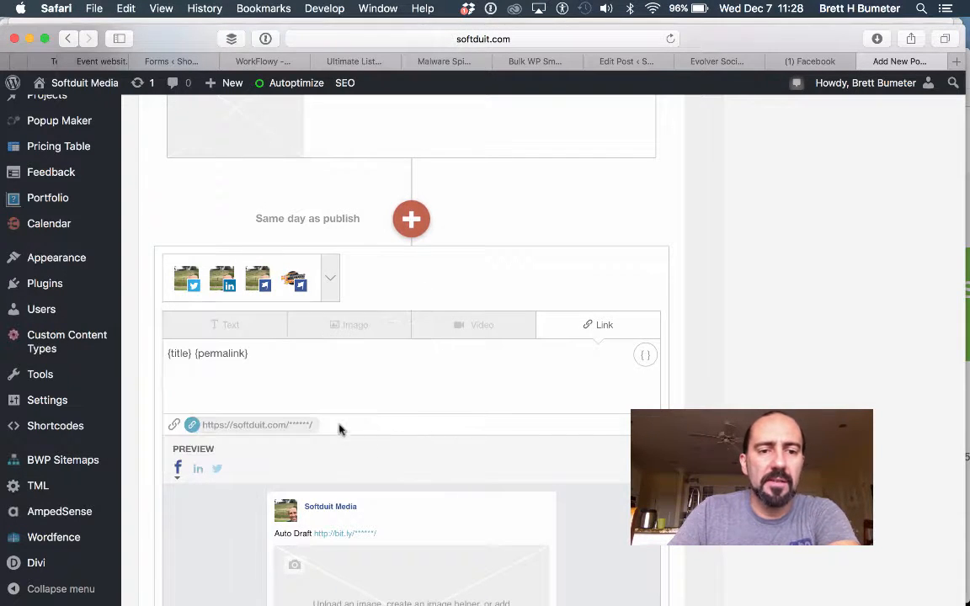
Review the message's text, link preview, date and time settings, and the remaining campaign schedule slots.
scroll(410, 353, "down", 4)
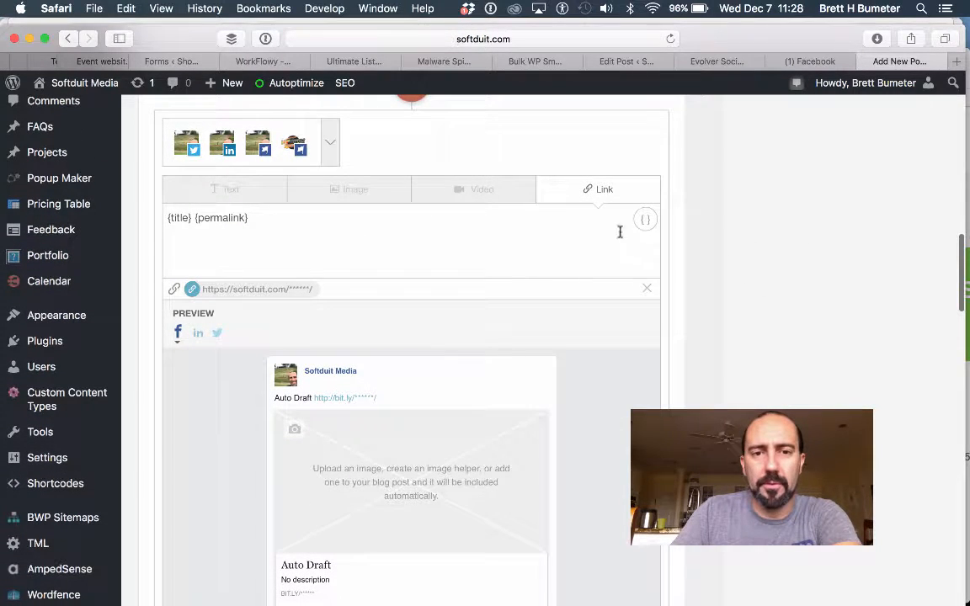
scroll(550, 242, "up", 3)
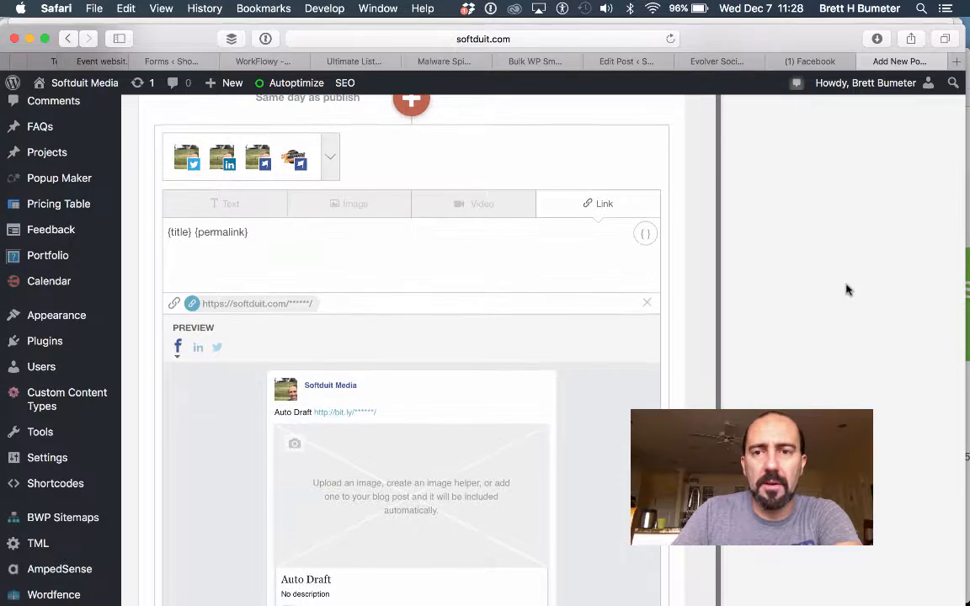
scroll(847, 289, "up", 1)
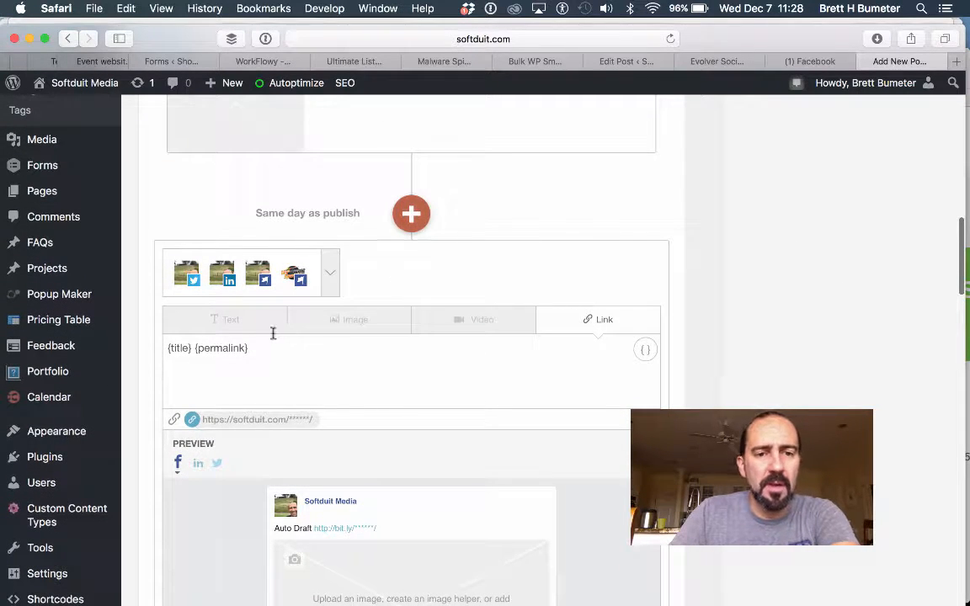
scroll(411, 337, "down", 10)
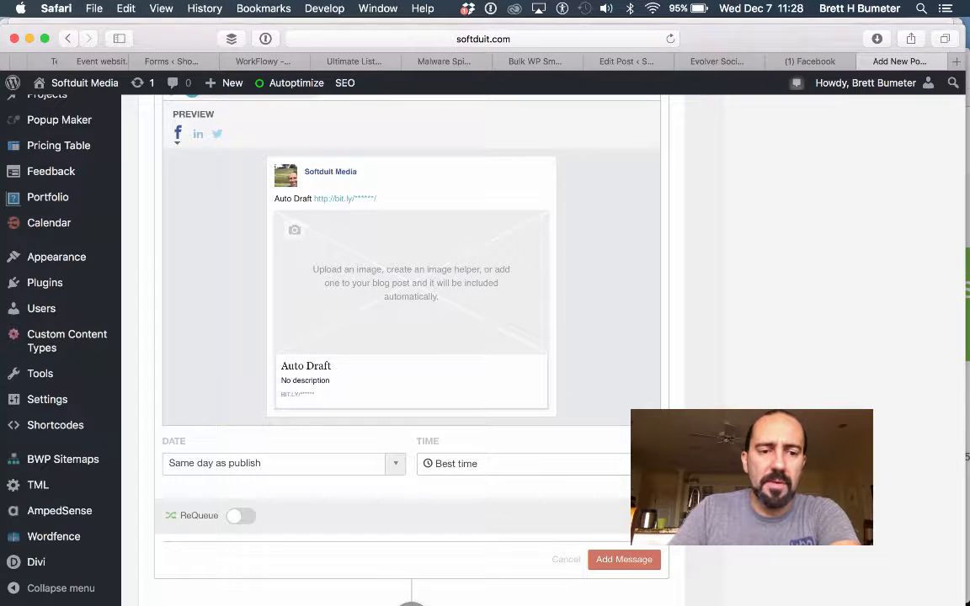
scroll(411, 336, "up", 5)
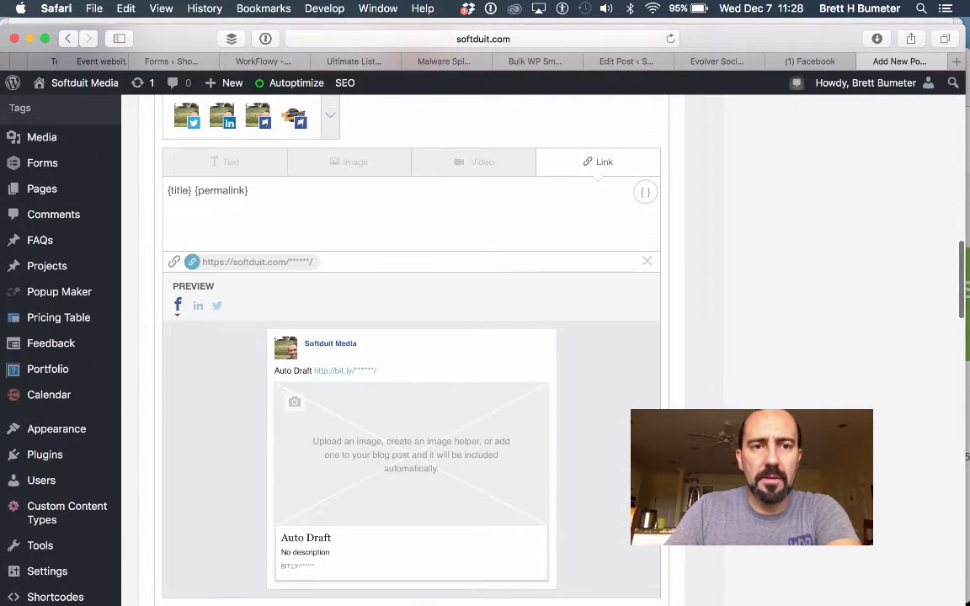
scroll(411, 336, "down", 10)
scroll(411, 336, "down", 3)
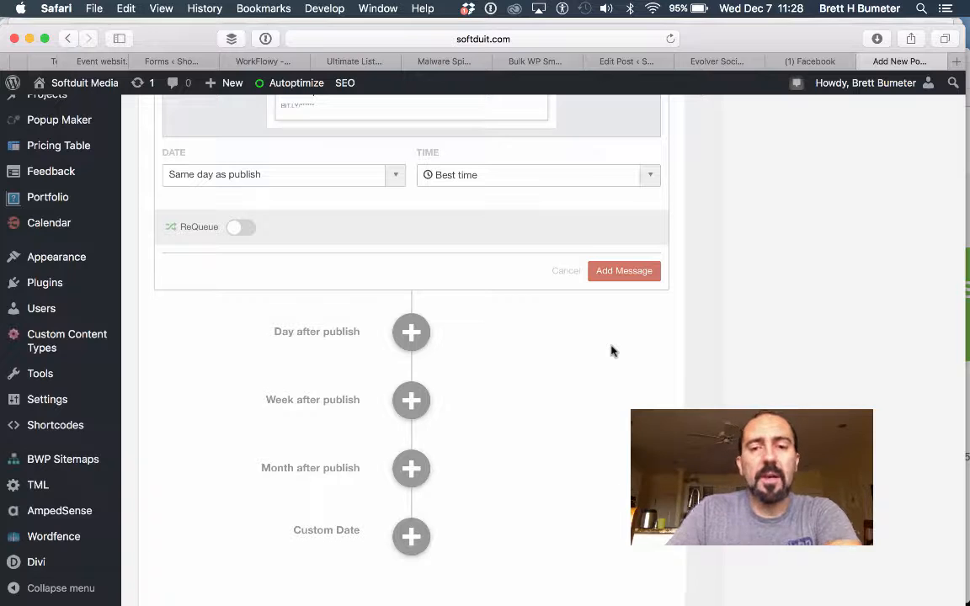
scroll(779, 392, "up", 10)
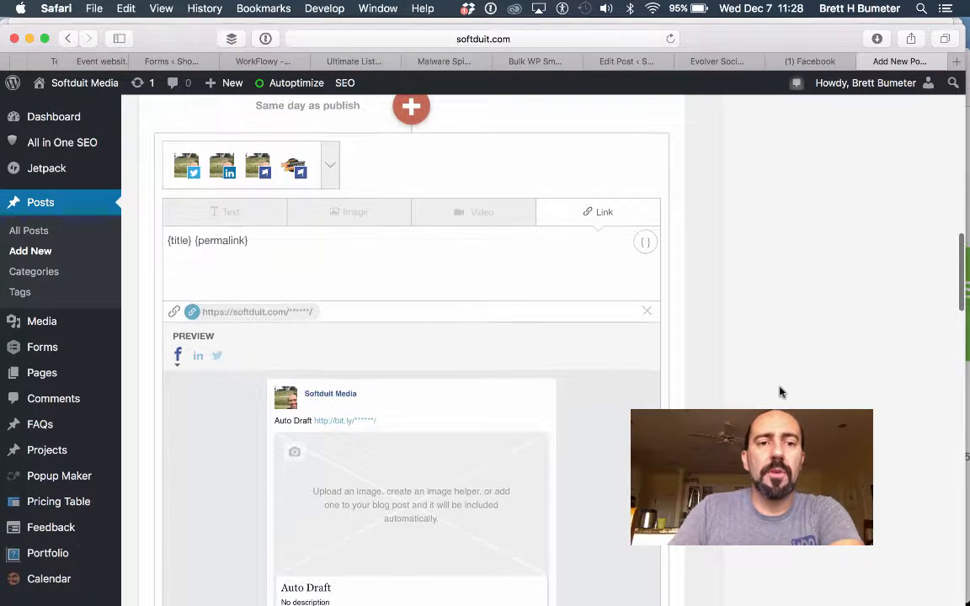
Append "each campaign" to the message text after the permalink and add the message to the campaign.
left_click(450, 239)
type("e")
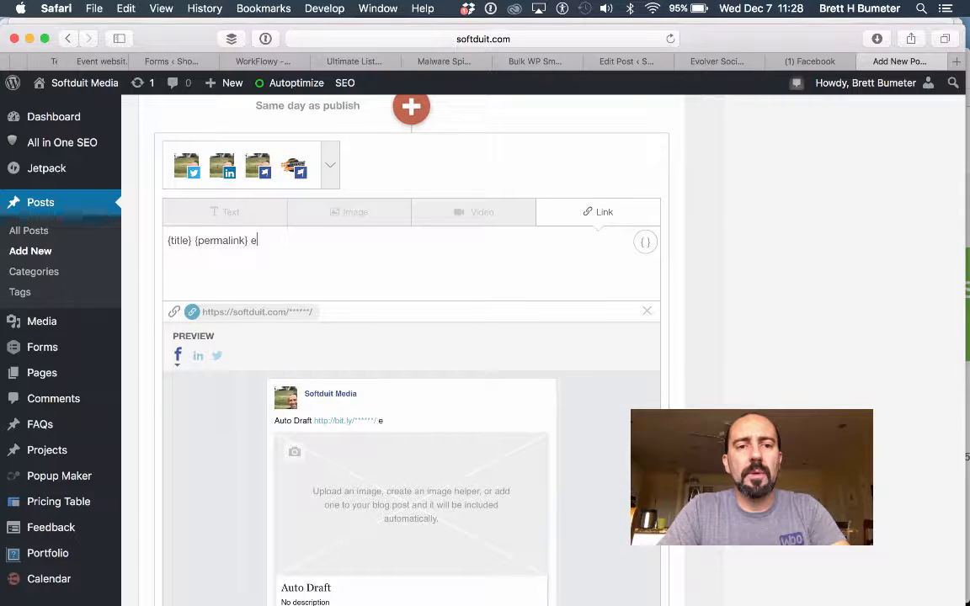
type("ach campaign")
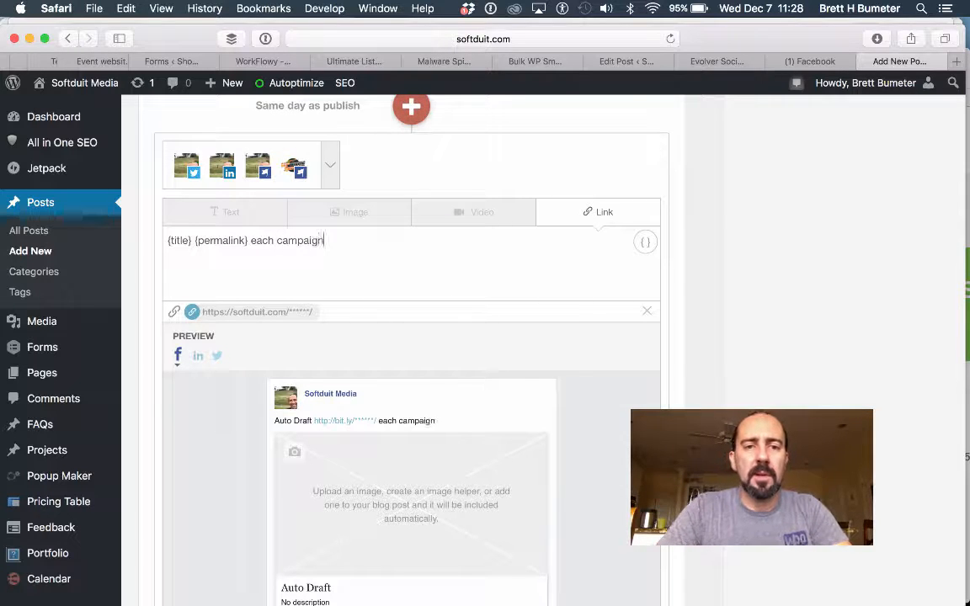
scroll(768, 300, "down", 5)
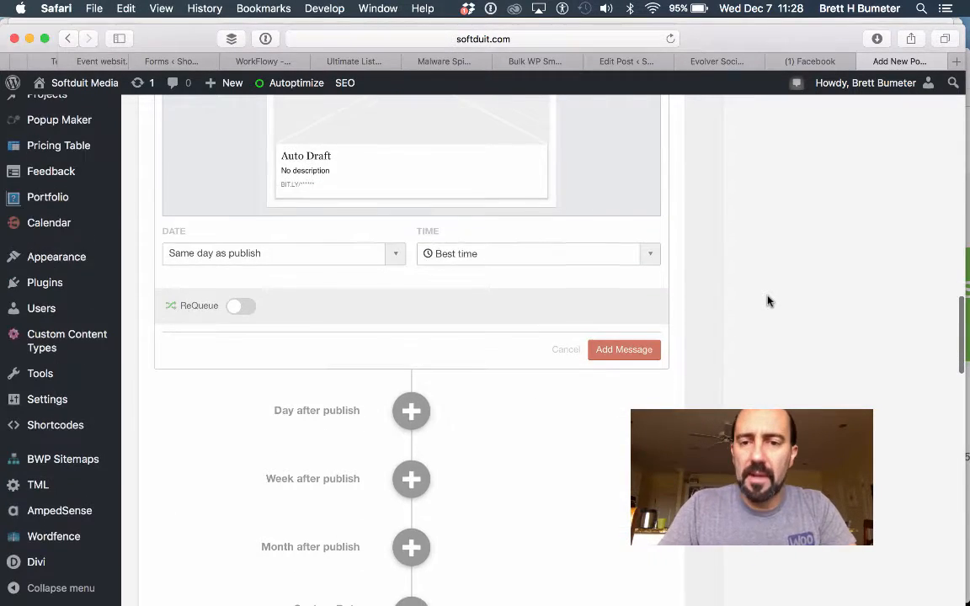
left_click(615, 355)
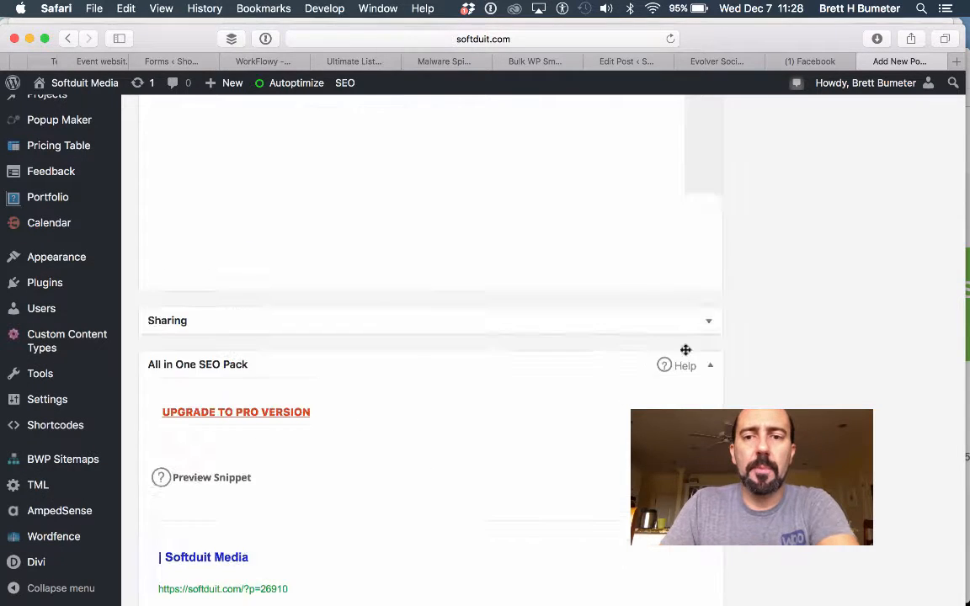
Edit the LinkedIn message in the same-day group by appending "edit" to its text, and save it.
scroll(790, 345, "up", 6)
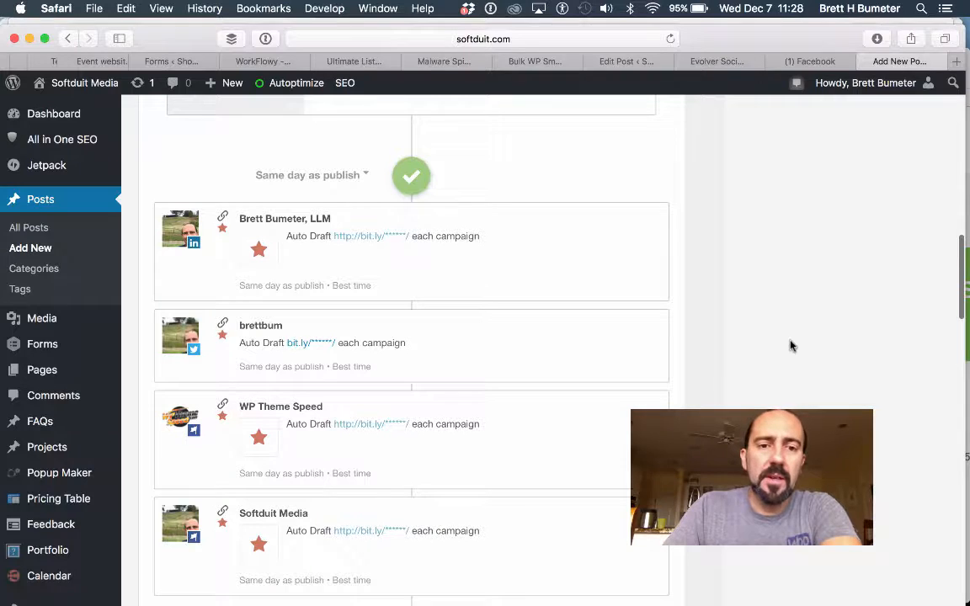
scroll(774, 345, "down", 1)
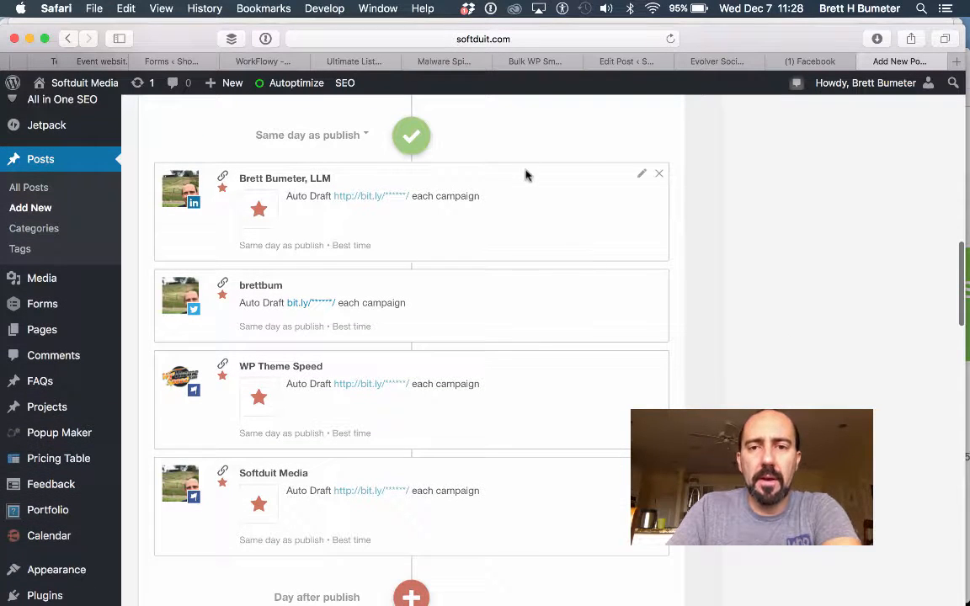
left_click(641, 175)
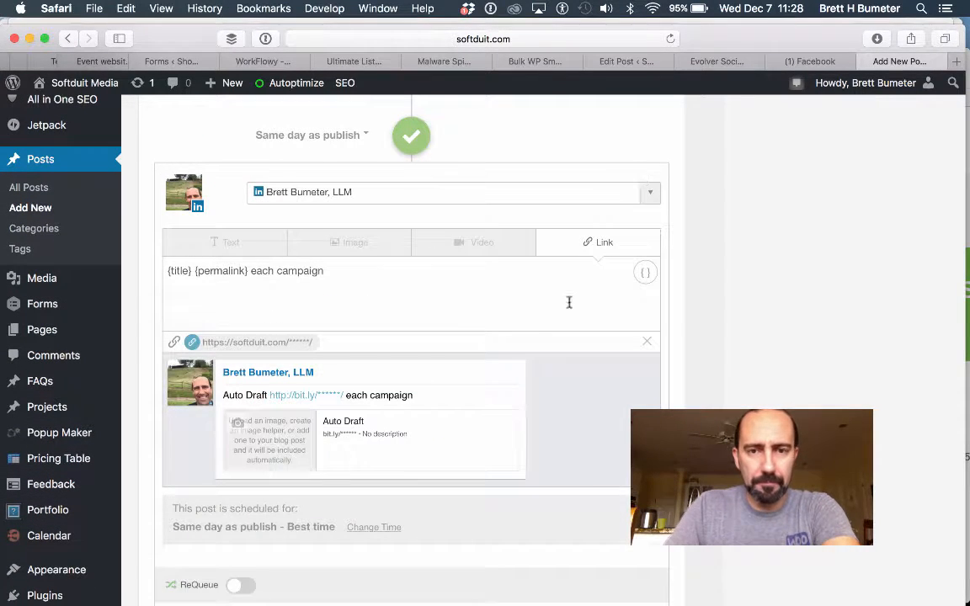
left_click(454, 286)
type("edit")
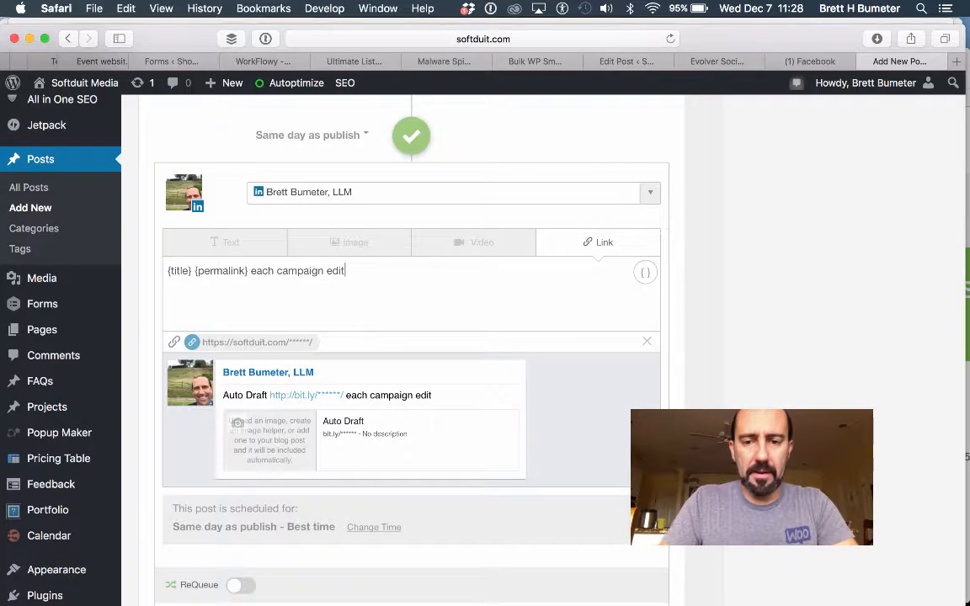
scroll(756, 395, "down", 5)
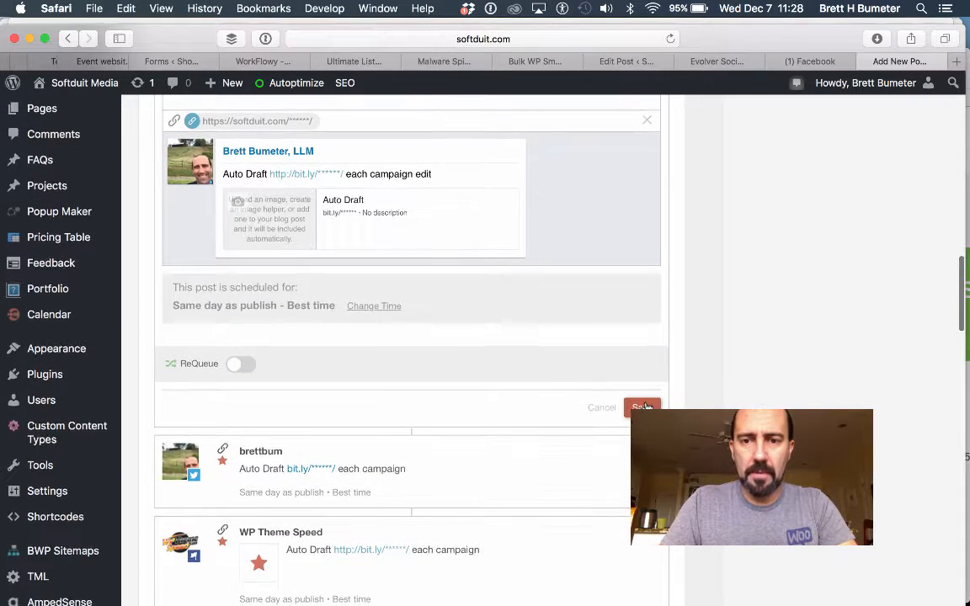
left_click(644, 407)
Edit the same-day Twitter message by appending "dkfjdkfj" to its text, and save it.
scroll(627, 165, "down", 3)
scroll(747, 210, "up", 5)
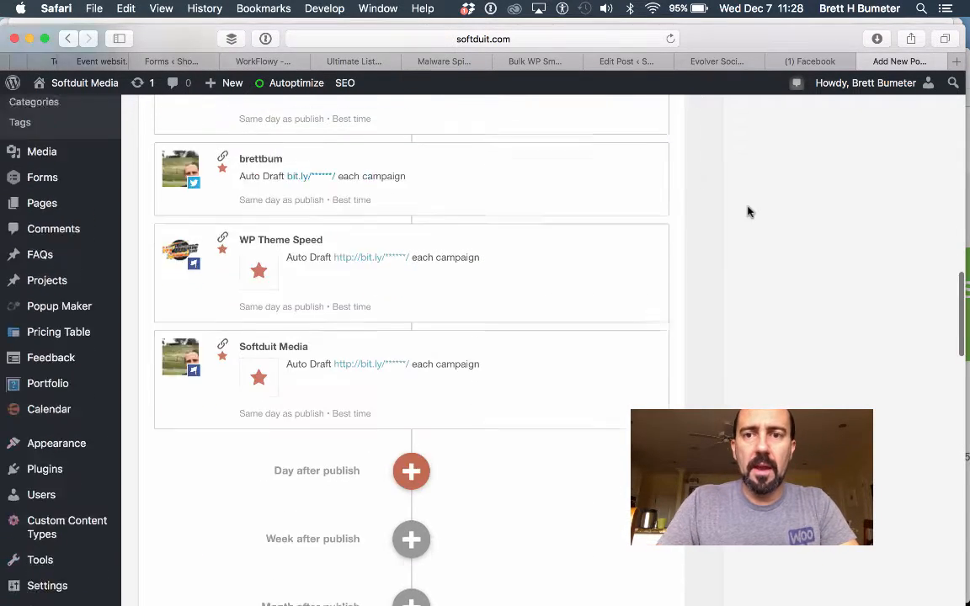
mouse_move(643, 296)
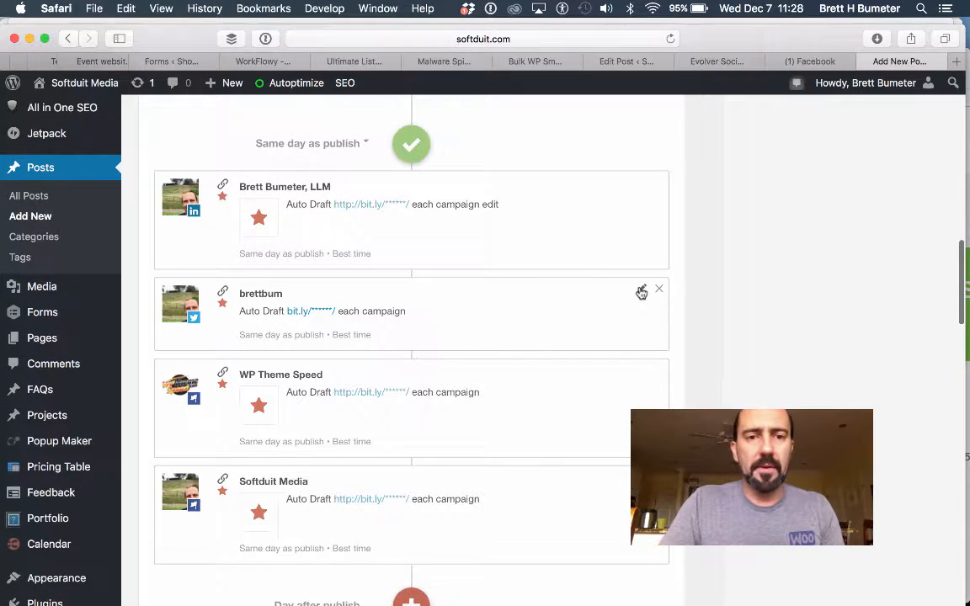
left_click(642, 292)
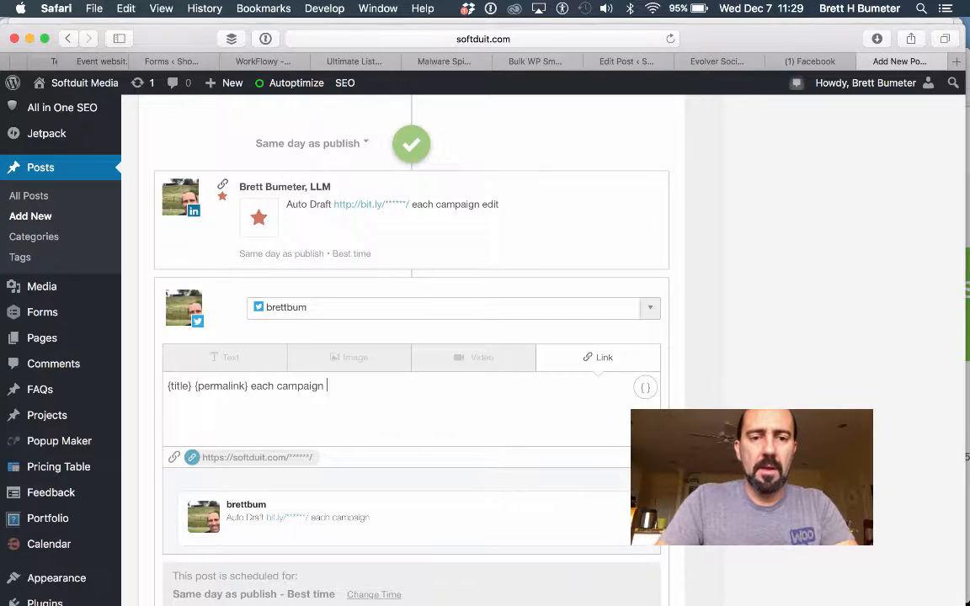
type("dkfjdkfj")
scroll(744, 391, "down", 3)
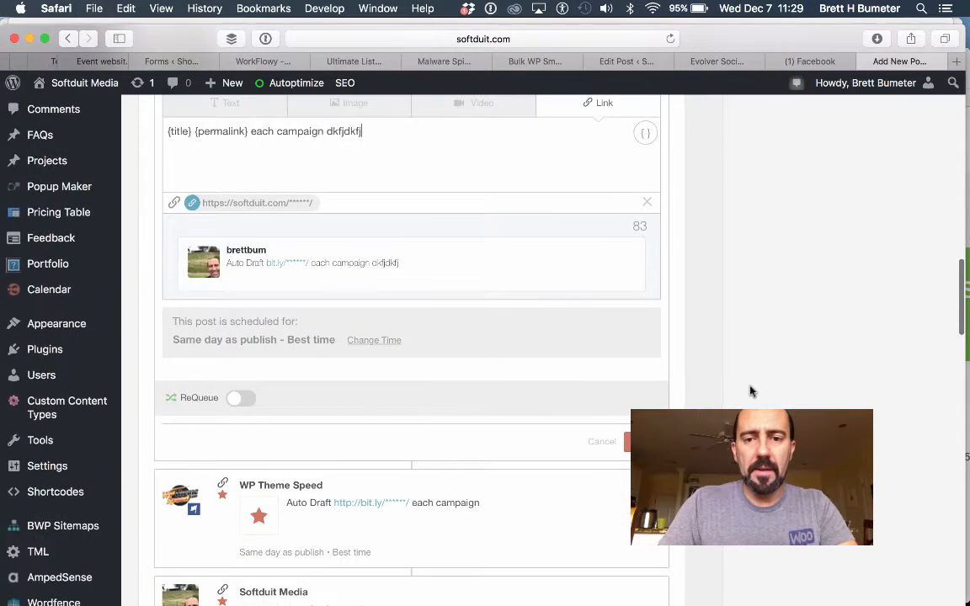
left_click(644, 440)
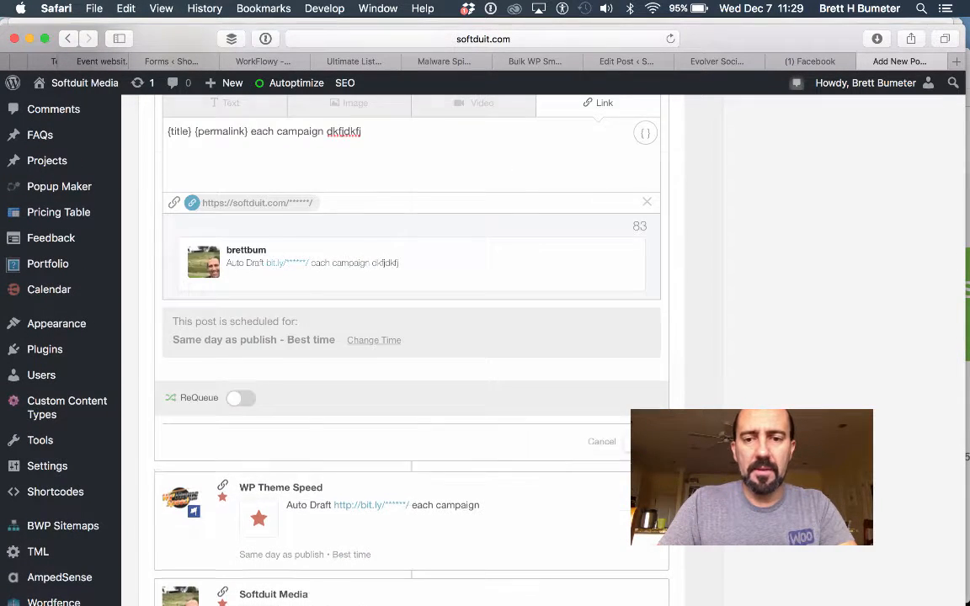
Edit the same-day WP Theme Speed Facebook message by appending "dfkjdfkjd" to its text, and save it.
scroll(411, 336, "up", 3)
scroll(656, 351, "up", 3)
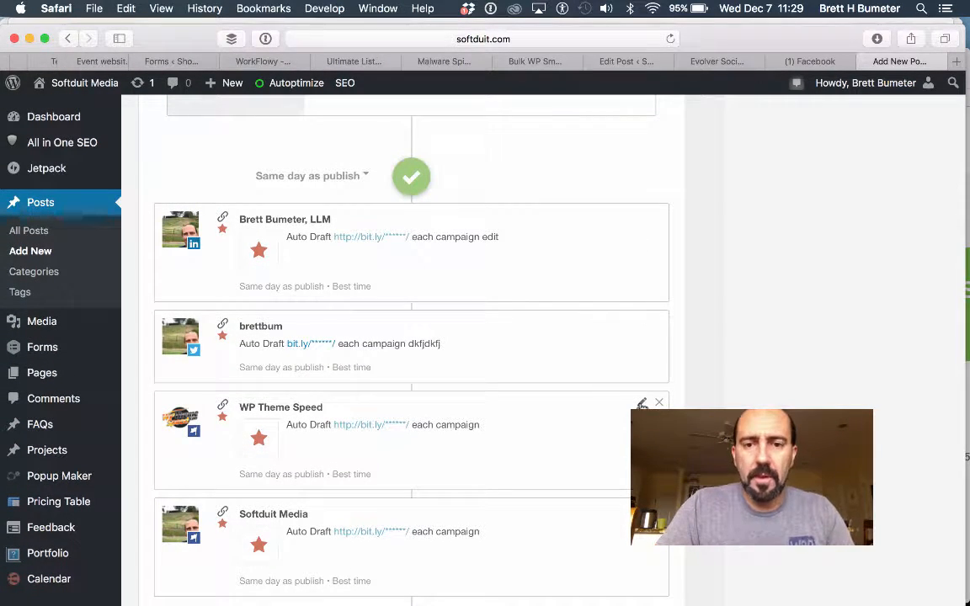
left_click(641, 402)
scroll(665, 395, "down", 3)
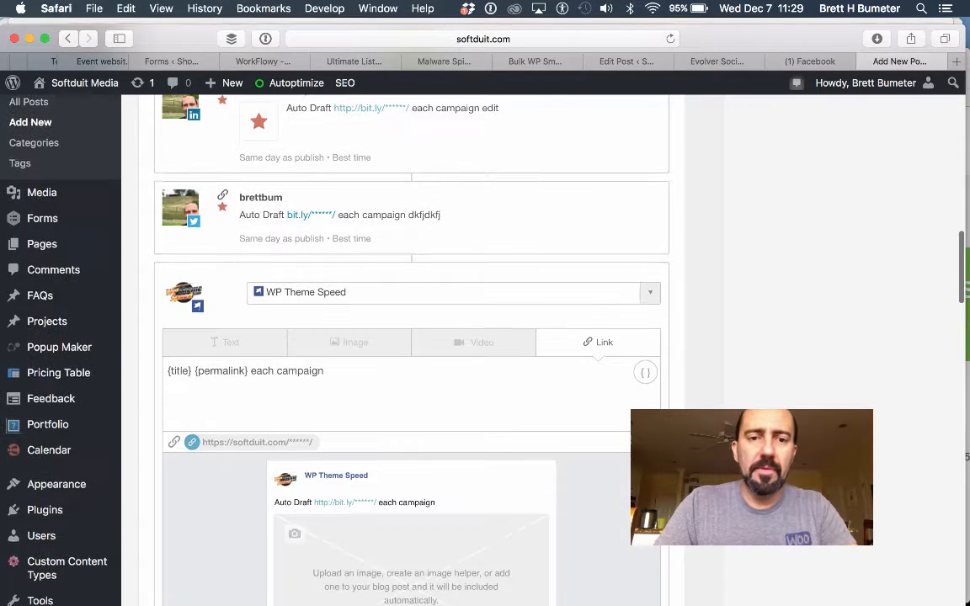
left_click(590, 379)
type("dfkjdfkjd")
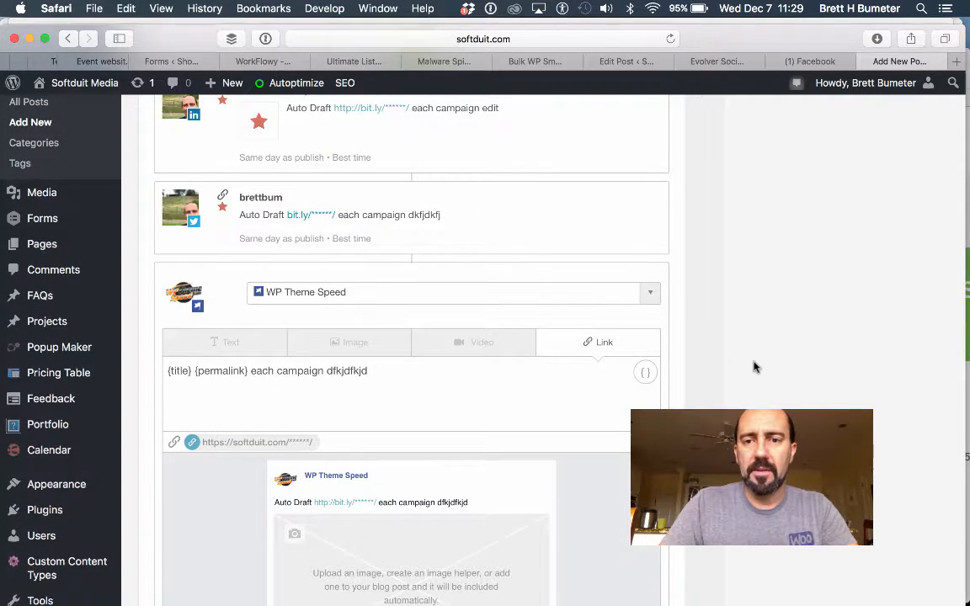
scroll(740, 383, "down", 8)
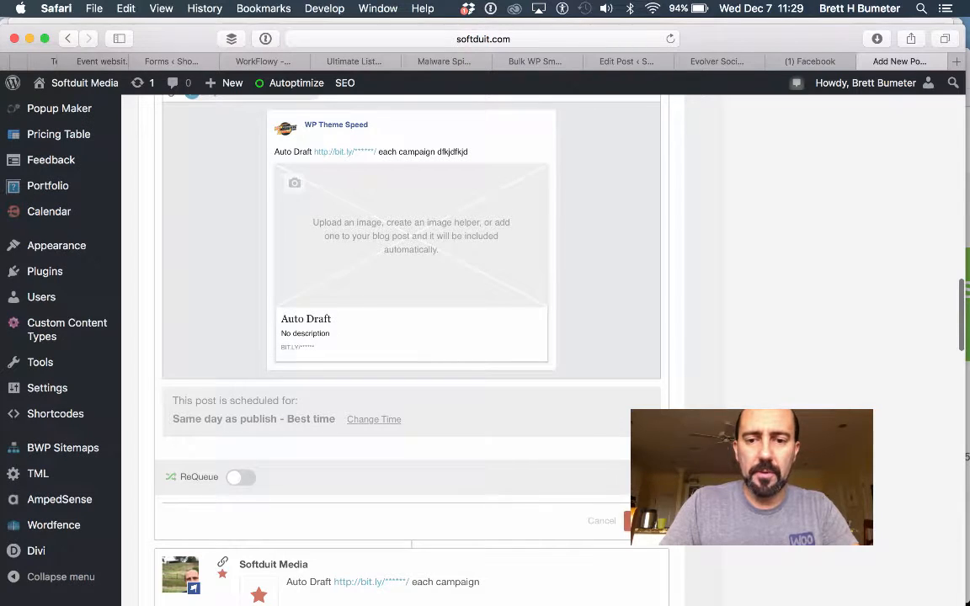
left_click(648, 520)
Start a new campaign message in the day-after-publish slot, below the same-day messages.
scroll(657, 488, "down", 4)
scroll(527, 437, "up", 4)
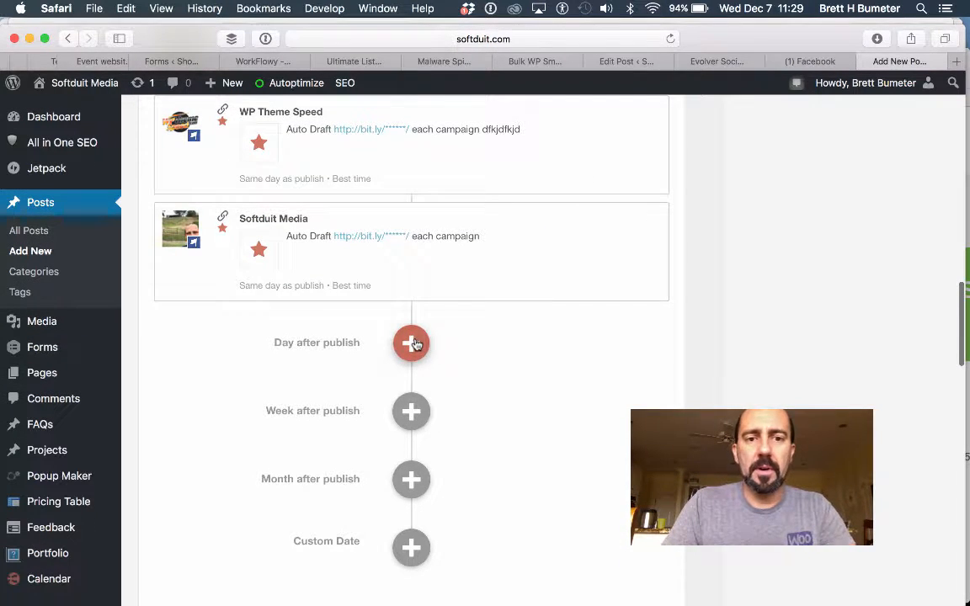
scroll(813, 403, "up", 7)
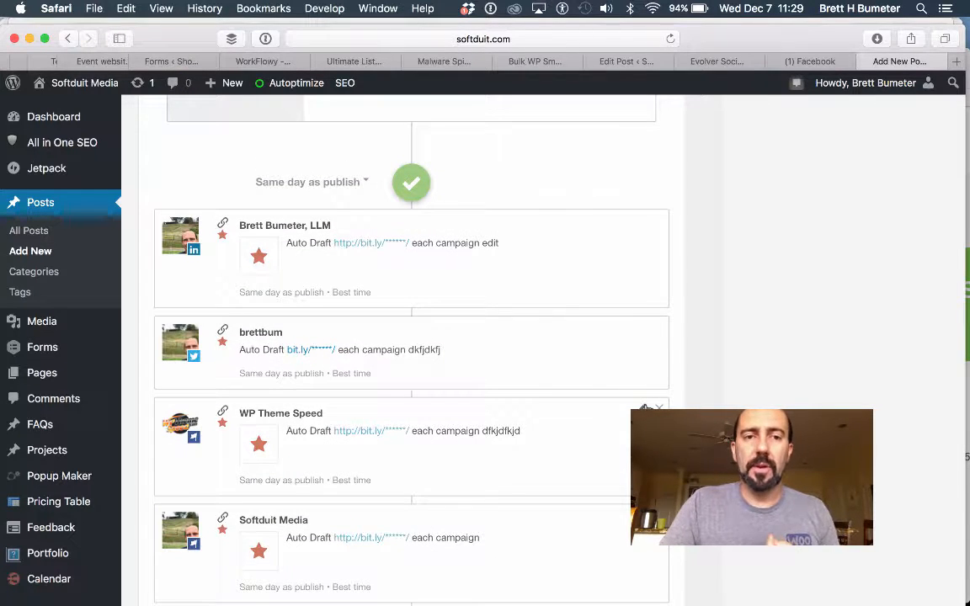
scroll(487, 437, "down", 5)
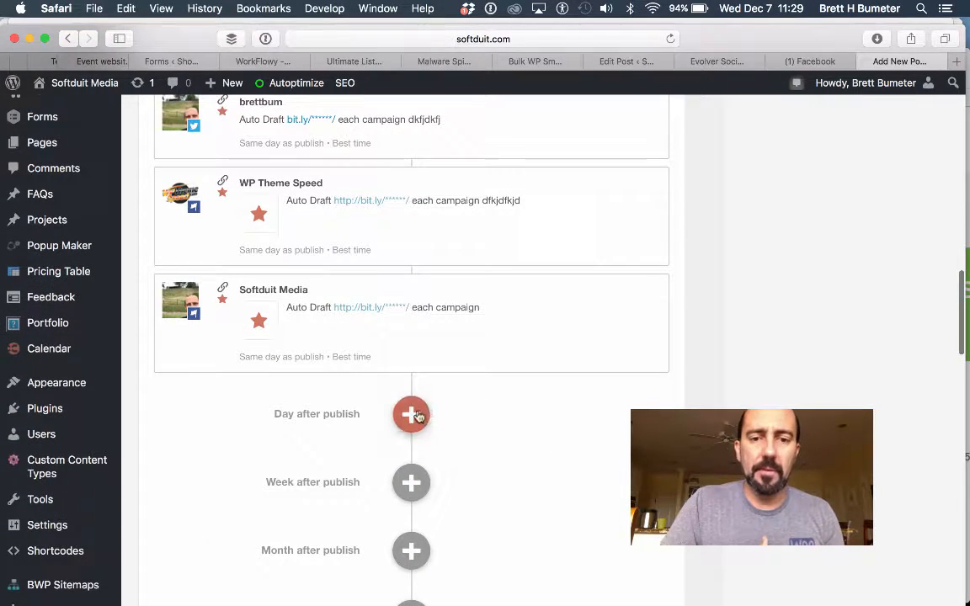
left_click(412, 415)
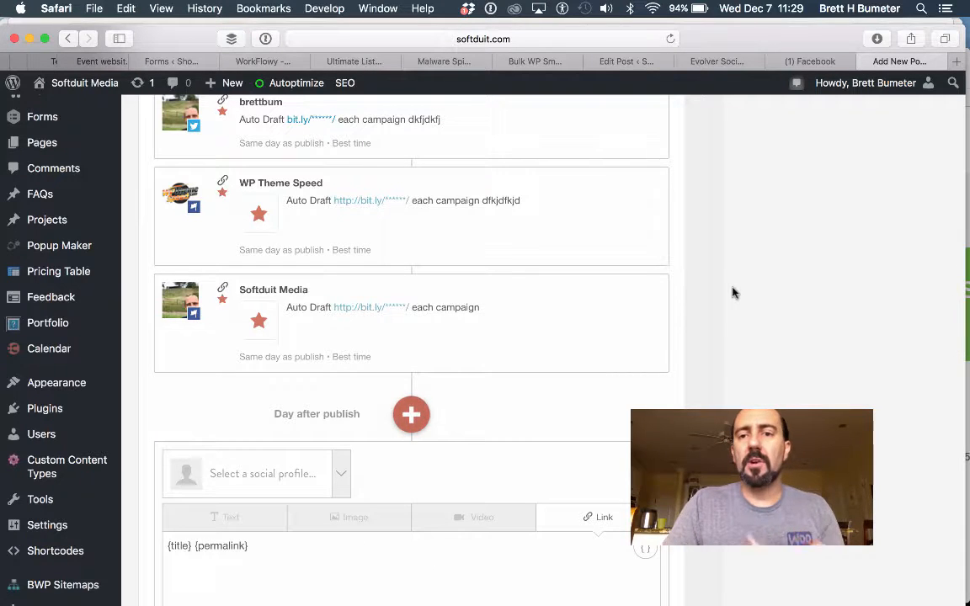
Review the same-day messages, the day-after message form with its profile, date and time settings, and the remaining schedule slots.
scroll(732, 294, "up", 5)
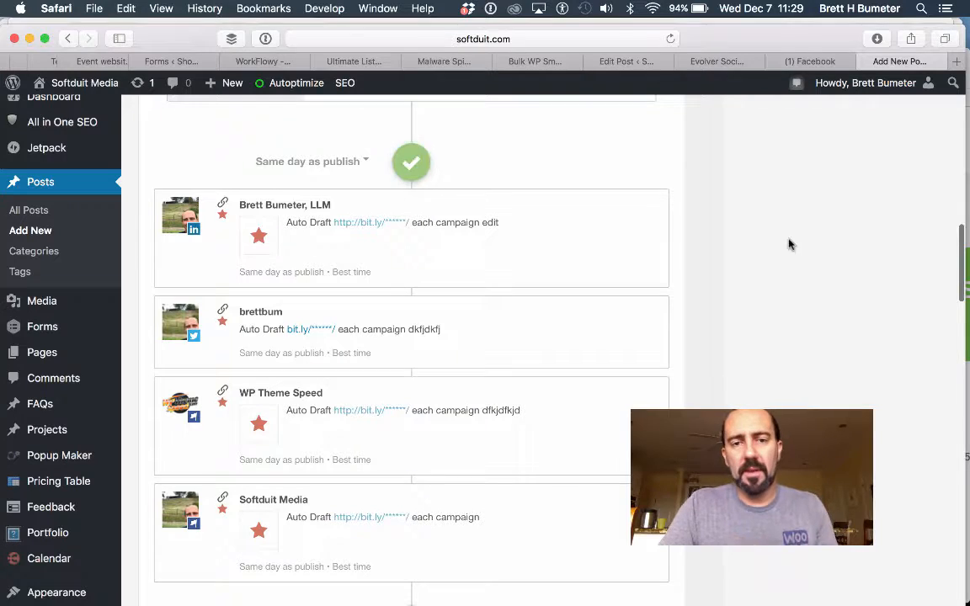
scroll(751, 373, "down", 4)
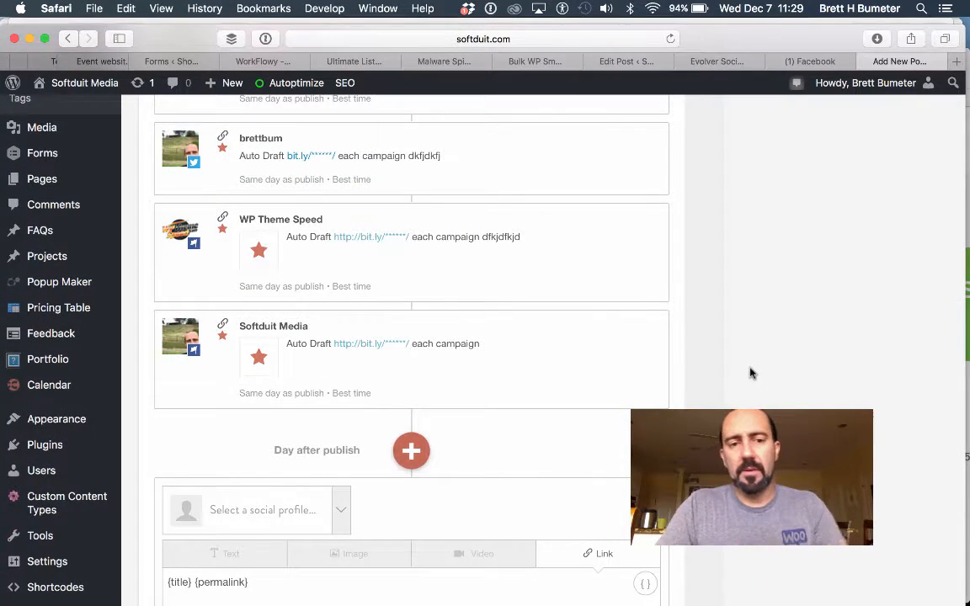
scroll(752, 373, "down", 2)
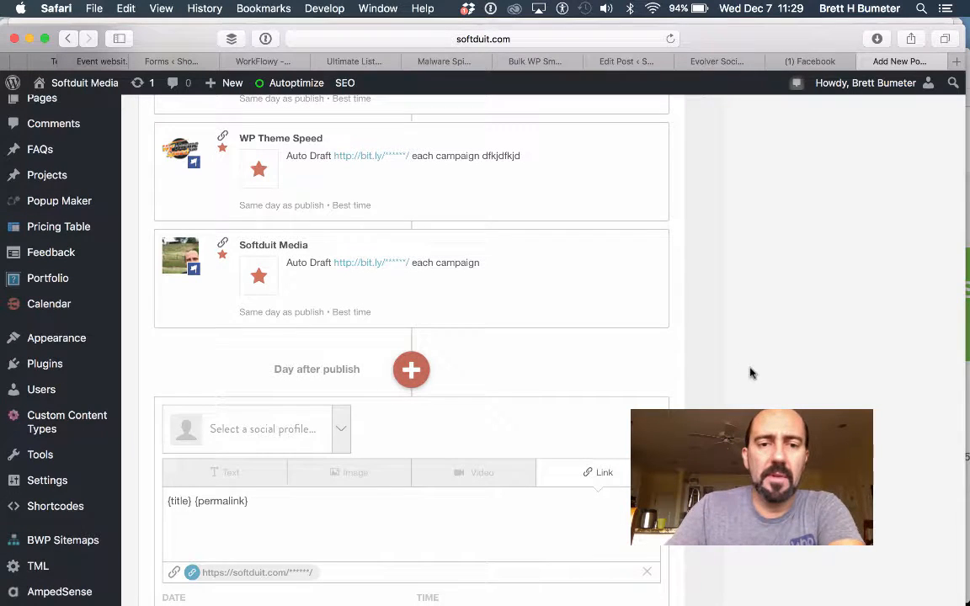
scroll(752, 373, "down", 3)
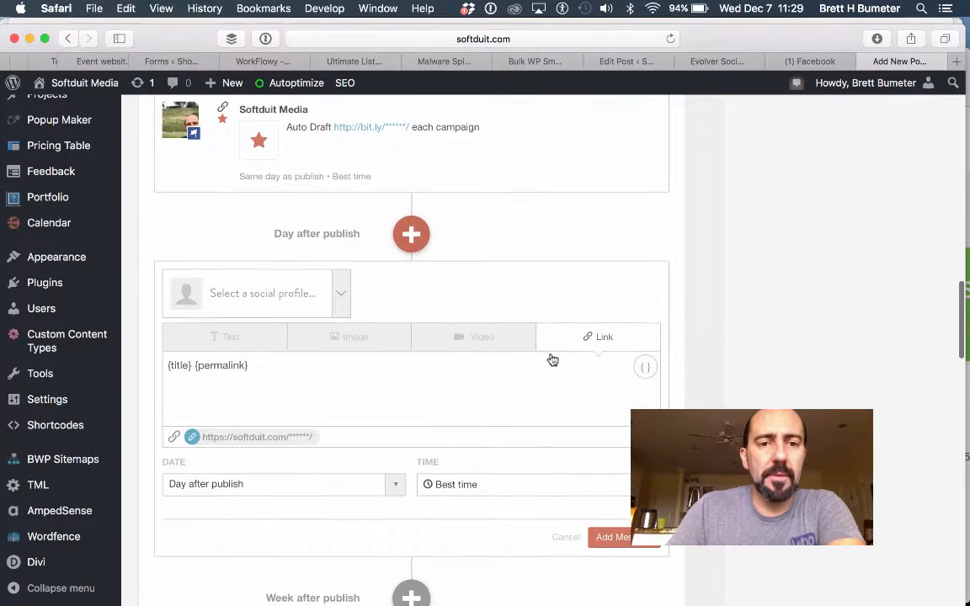
left_click(339, 312)
left_click(368, 305)
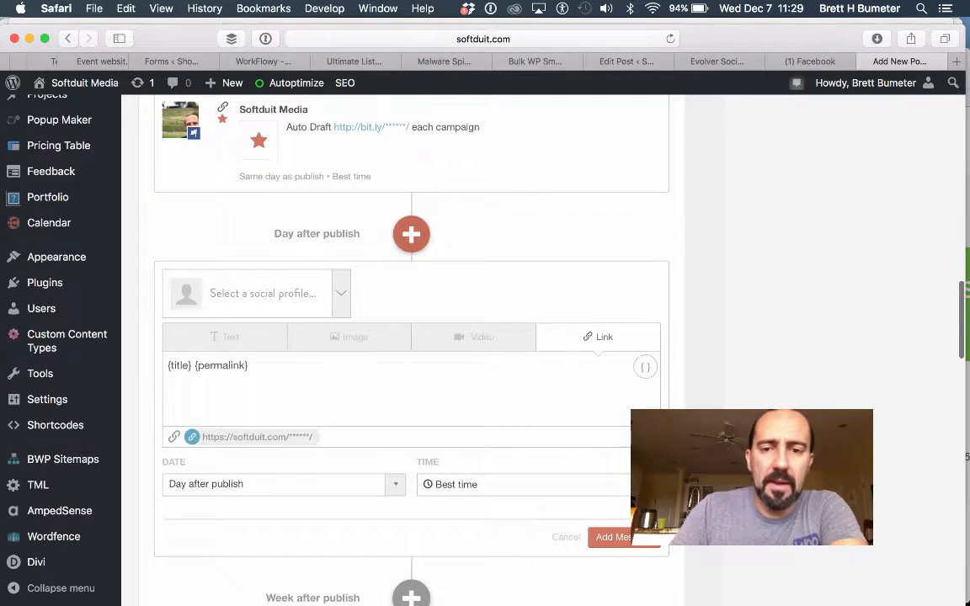
scroll(776, 396, "down", 3)
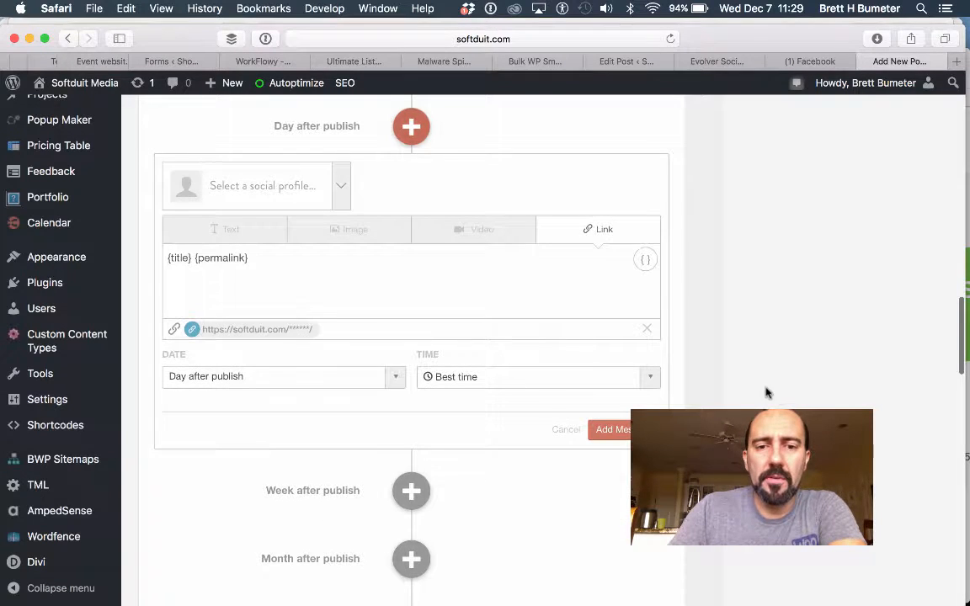
scroll(562, 404, "down", 1)
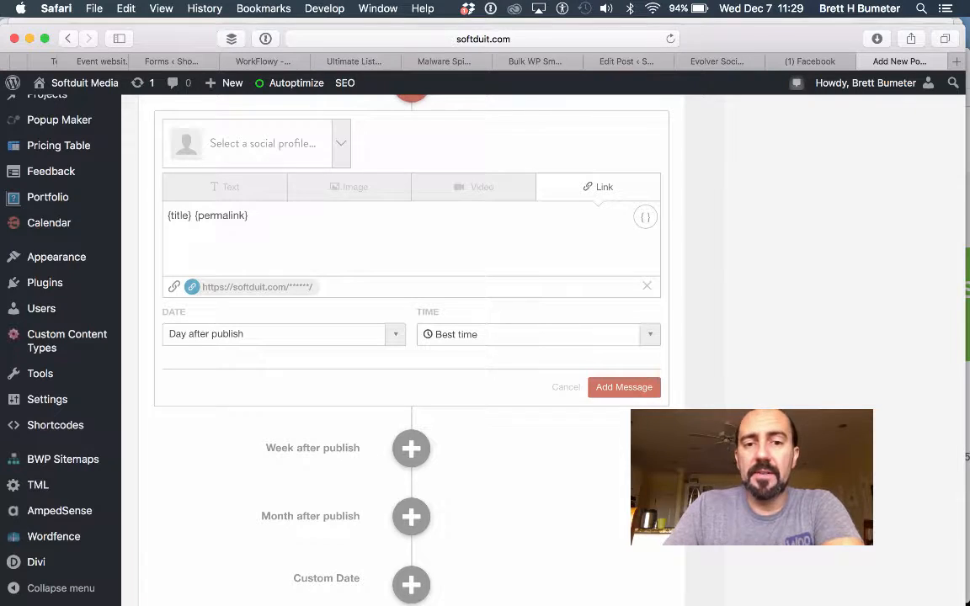
scroll(411, 337, "up", 1)
scroll(411, 337, "up", 3)
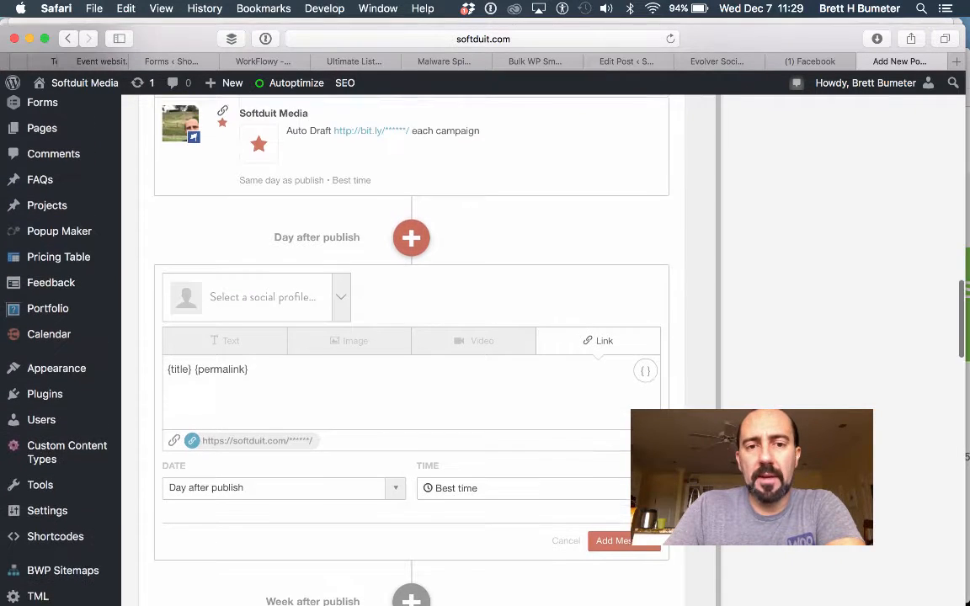
scroll(410, 337, "up", 1)
scroll(500, 298, "up", 2)
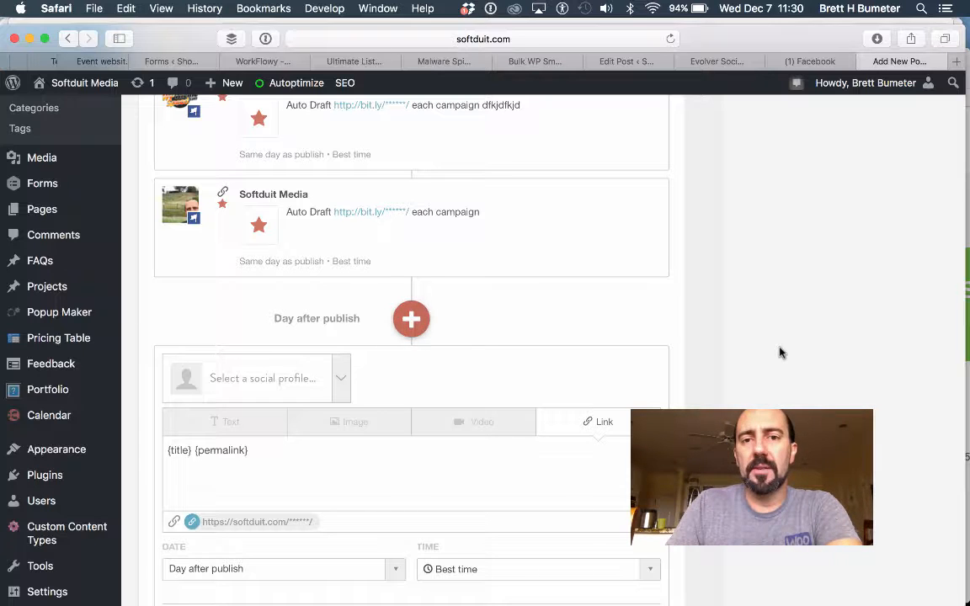
Review the post editor from the title and publish settings down to the CoSchedule social campaign and its same-day messages.
scroll(780, 352, "up", 15)
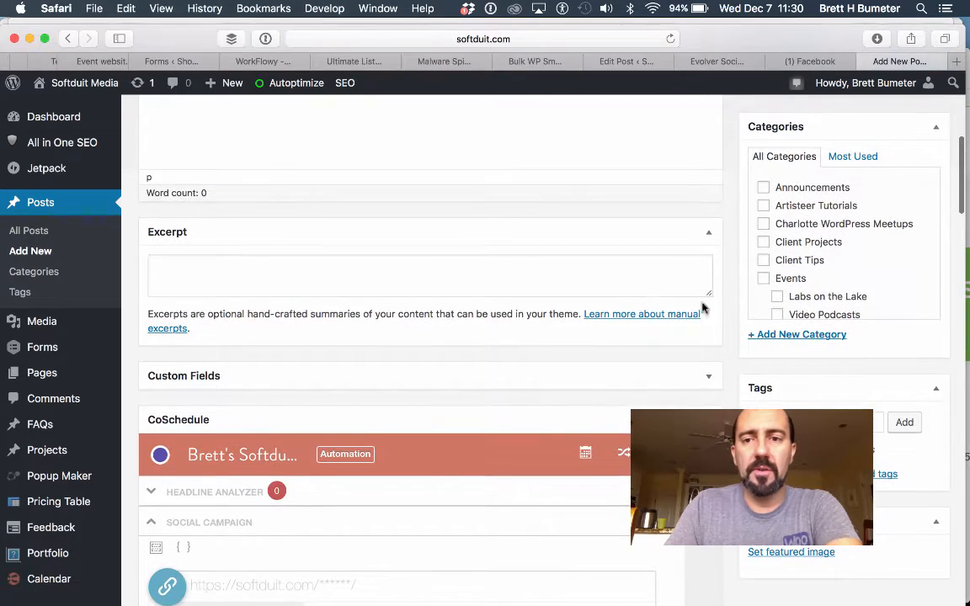
scroll(730, 342, "up", 5)
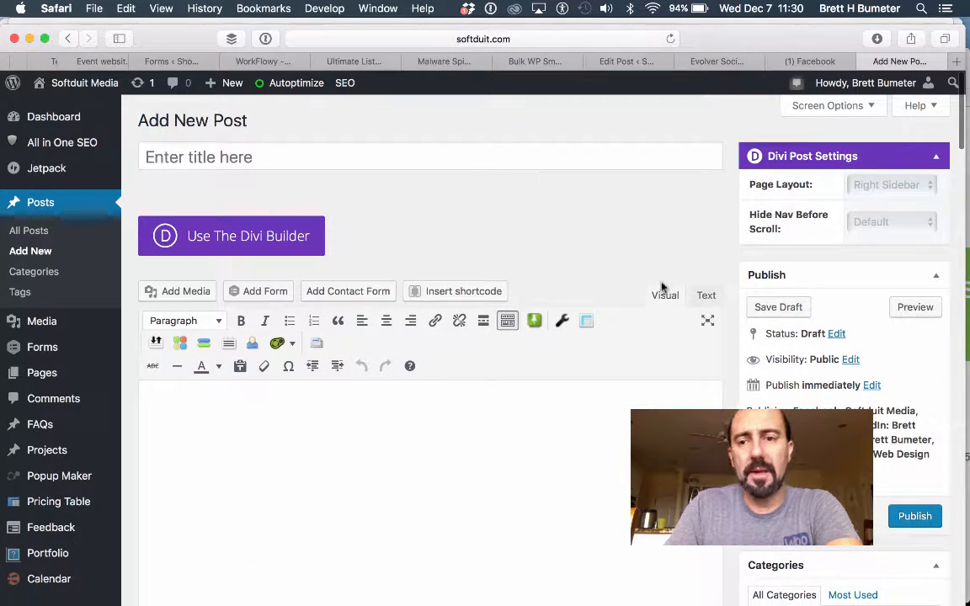
scroll(663, 295, "down", 3)
scroll(815, 324, "down", 4)
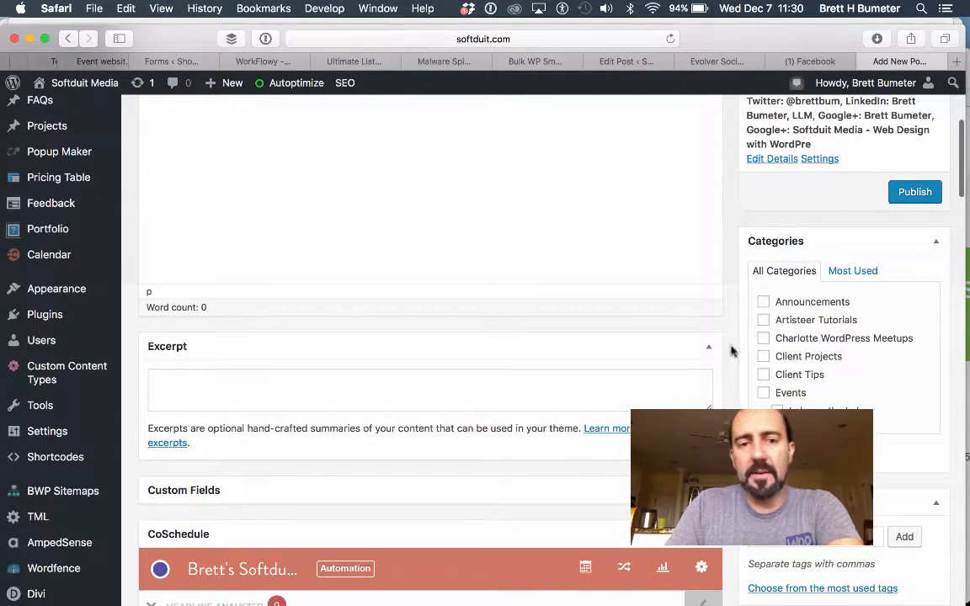
scroll(803, 323, "down", 6)
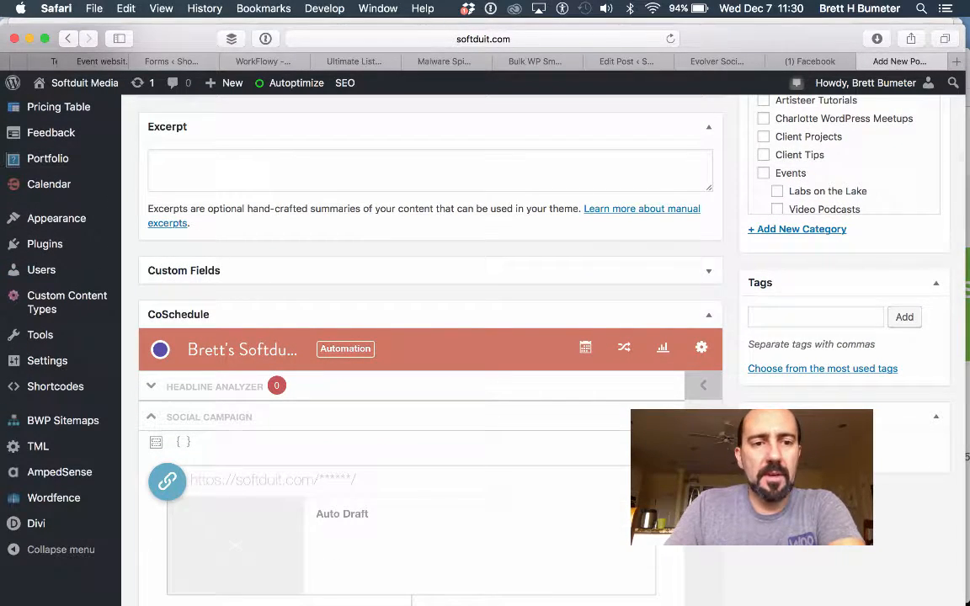
scroll(421, 337, "down", 12)
scroll(539, 244, "down", 2)
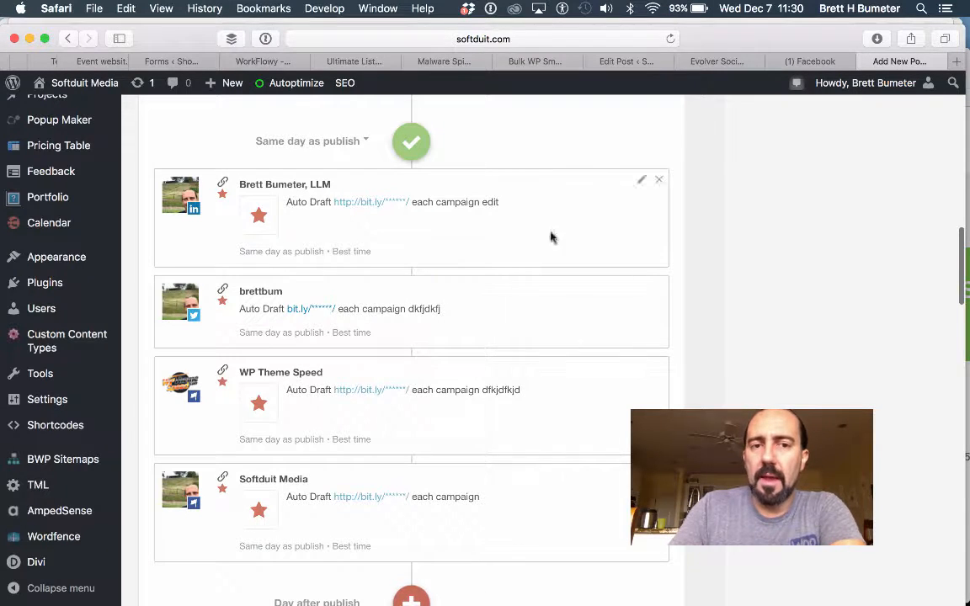
scroll(573, 310, "down", 1)
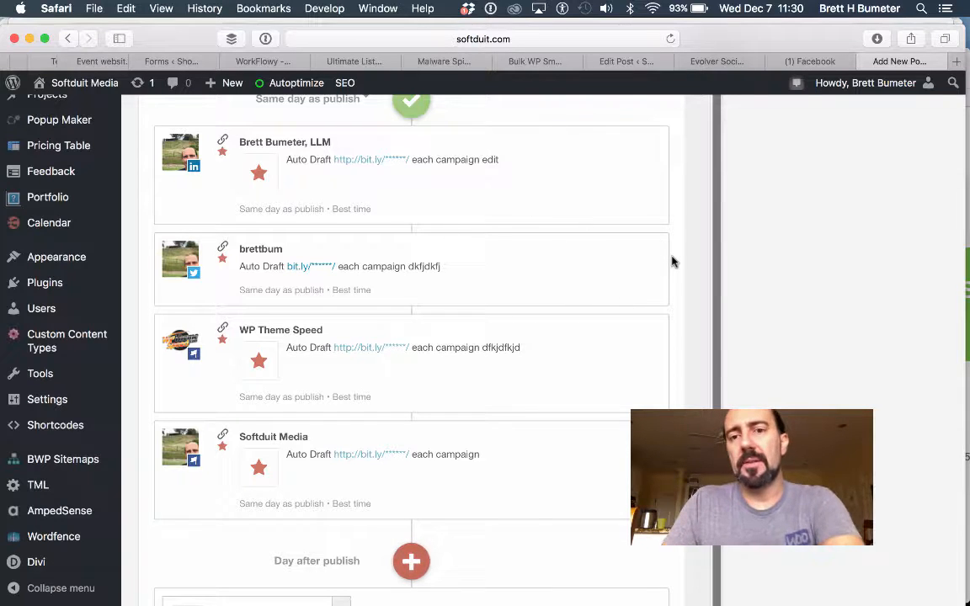
scroll(603, 339, "up", 1)
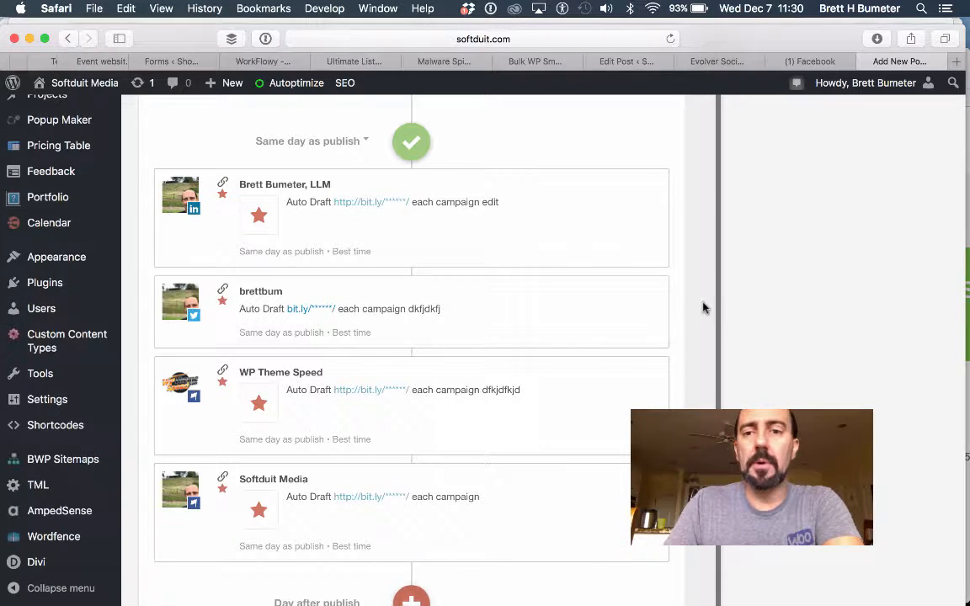
scroll(703, 309, "up", 5)
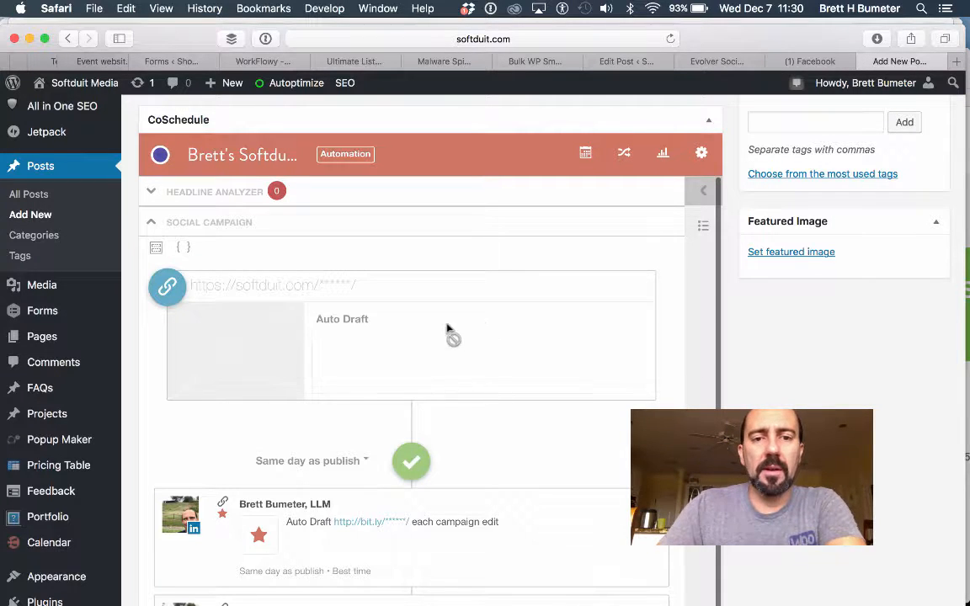
Select the personal Facebook profile and a Twitter profile as destinations for the day-after-publish message.
scroll(691, 399, "down", 6)
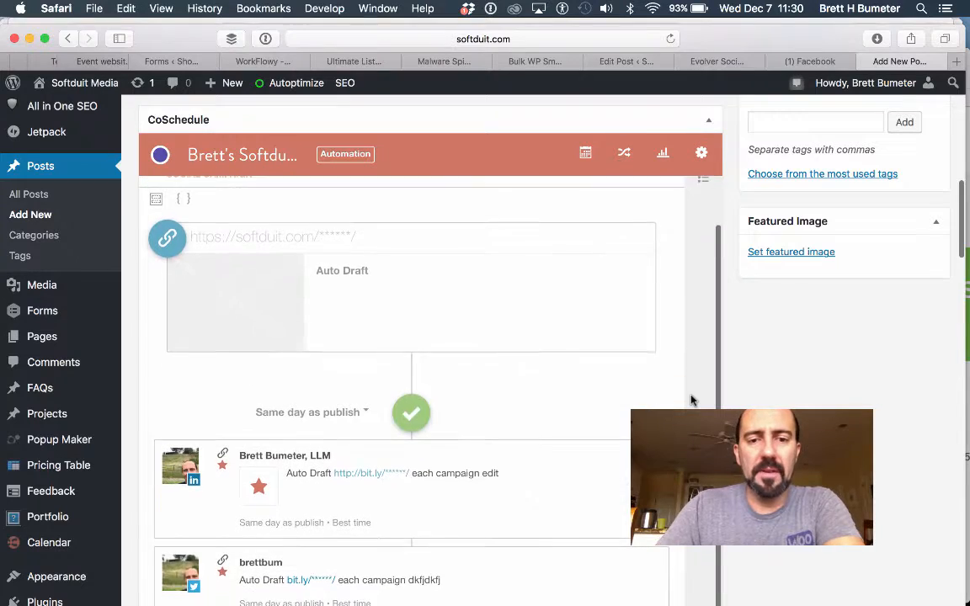
scroll(691, 400, "down", 1)
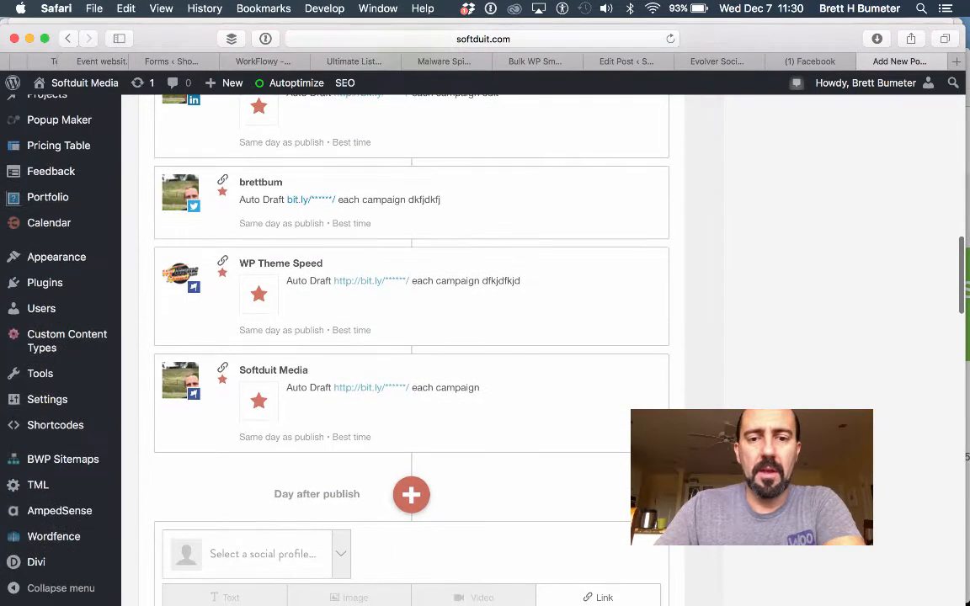
scroll(470, 314, "down", 5)
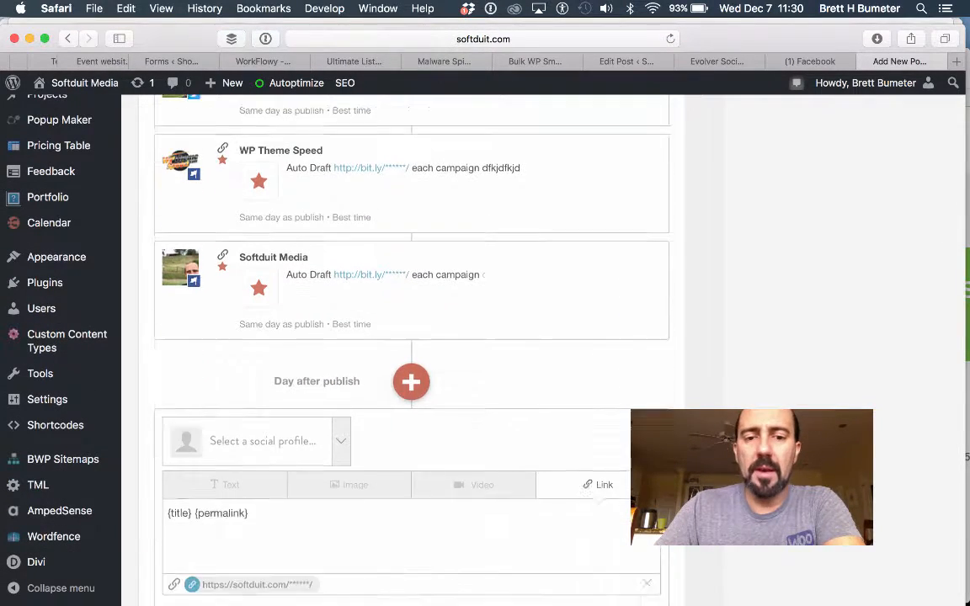
left_click(343, 346)
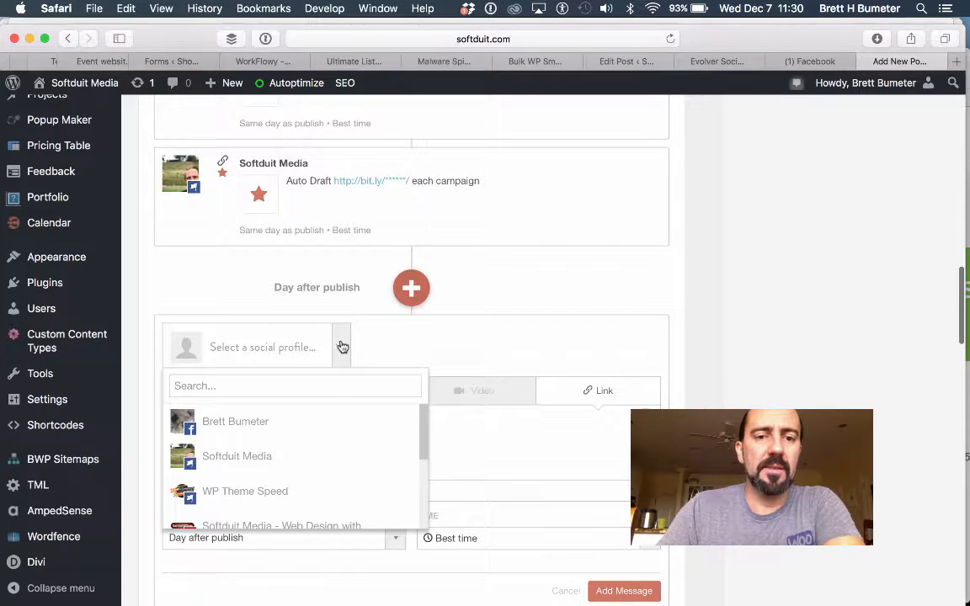
left_click(320, 429)
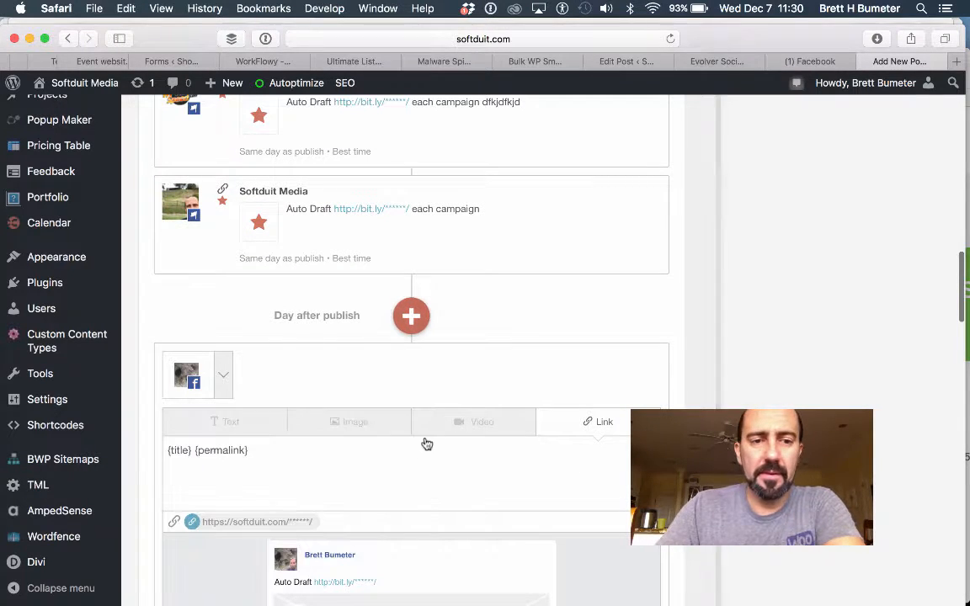
left_click(224, 376)
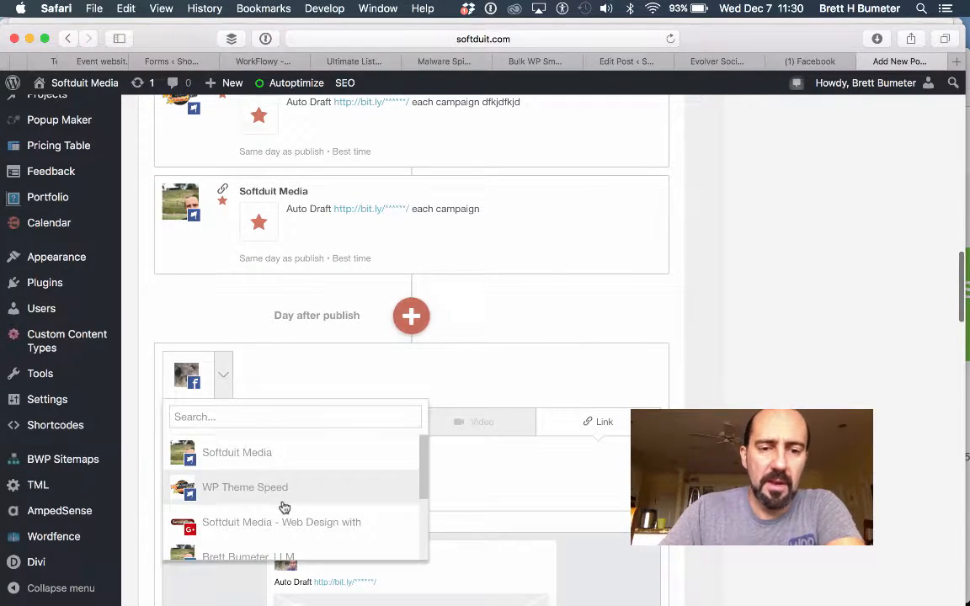
scroll(280, 505, "down", 5)
left_click(259, 478)
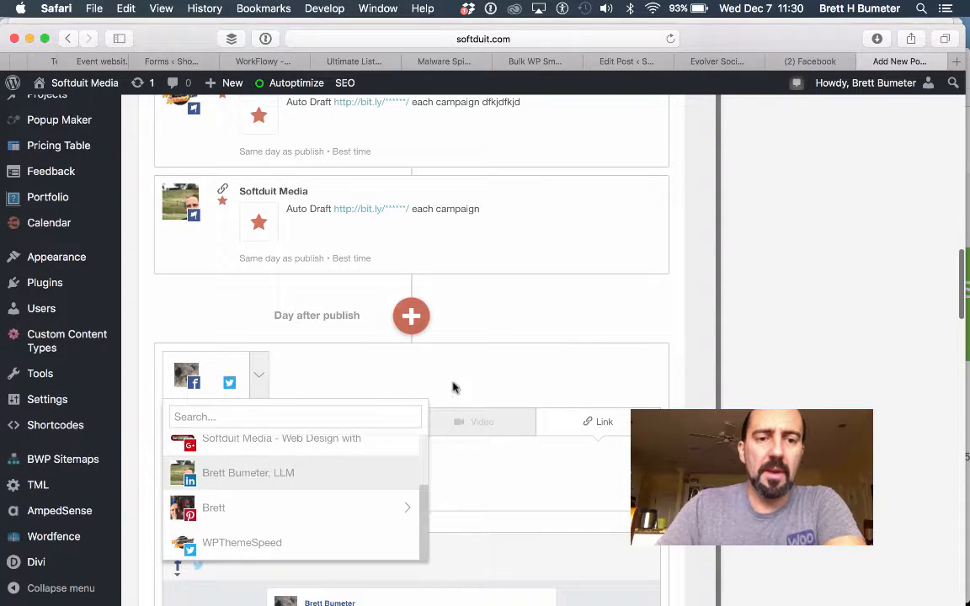
scroll(411, 337, "down", 3)
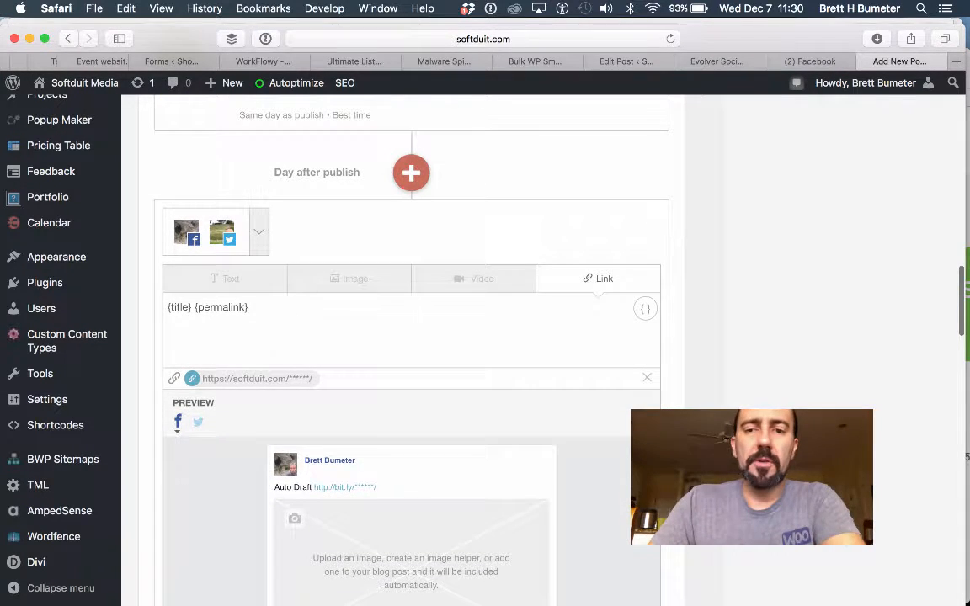
Examine the remaining social profiles that can still be added to the day-after-publish message.
left_click(261, 236)
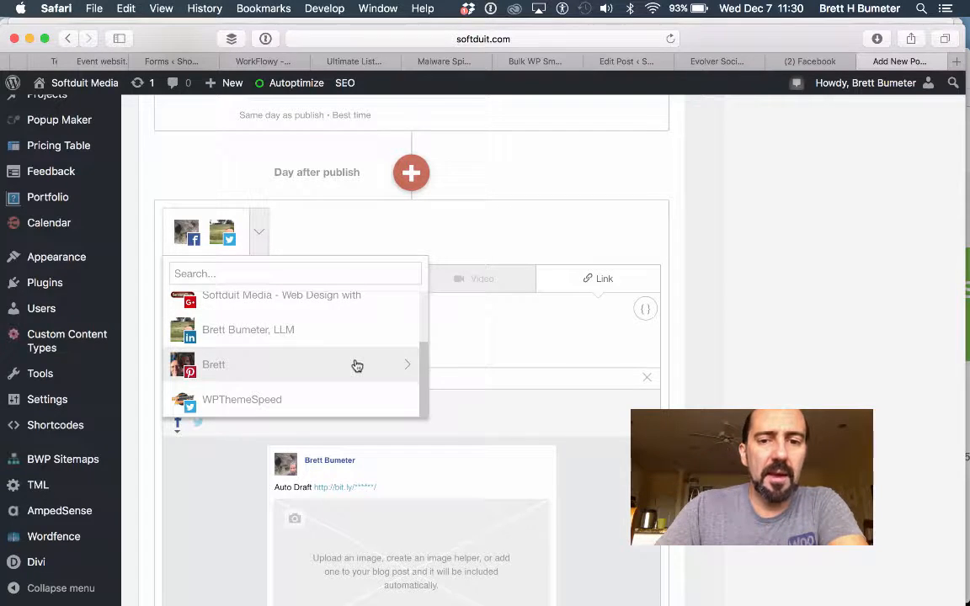
scroll(357, 366, "up", 5)
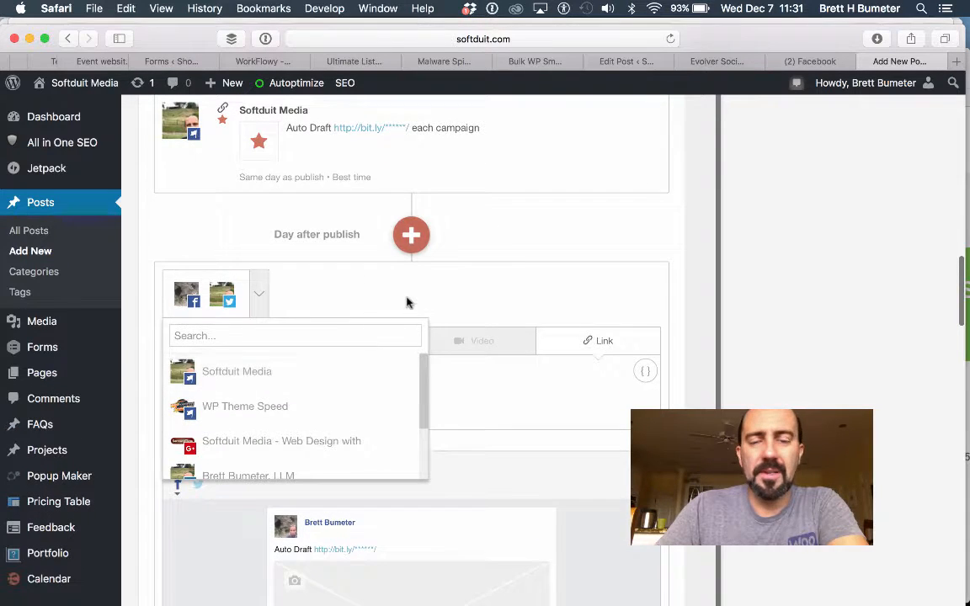
left_click(430, 284)
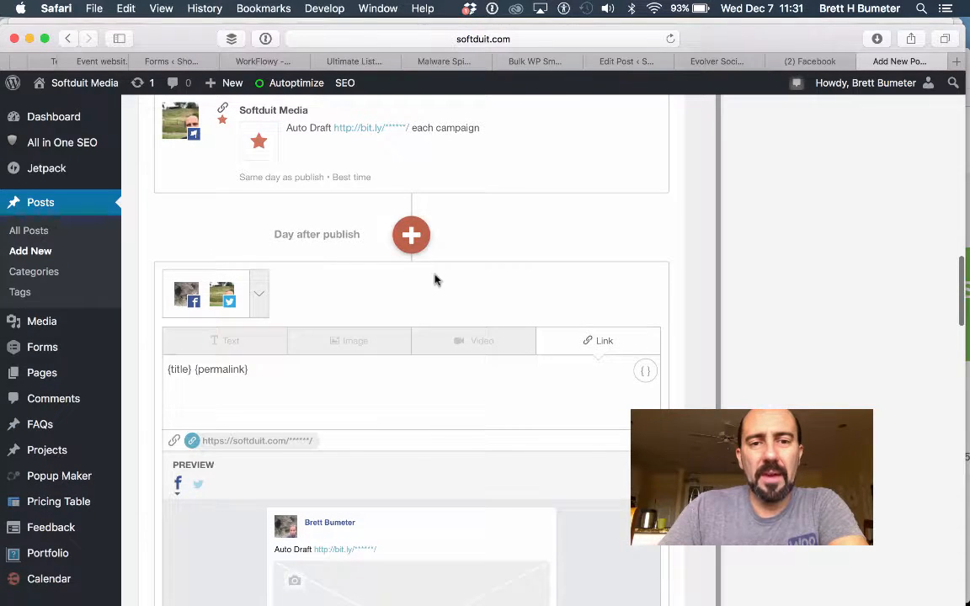
left_click(362, 289)
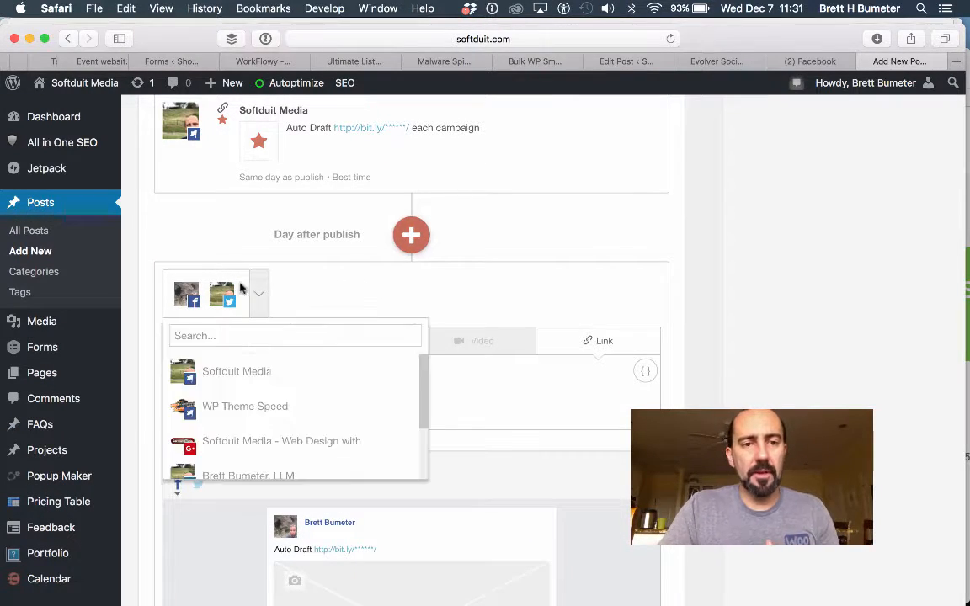
left_click(320, 271)
left_click(258, 293)
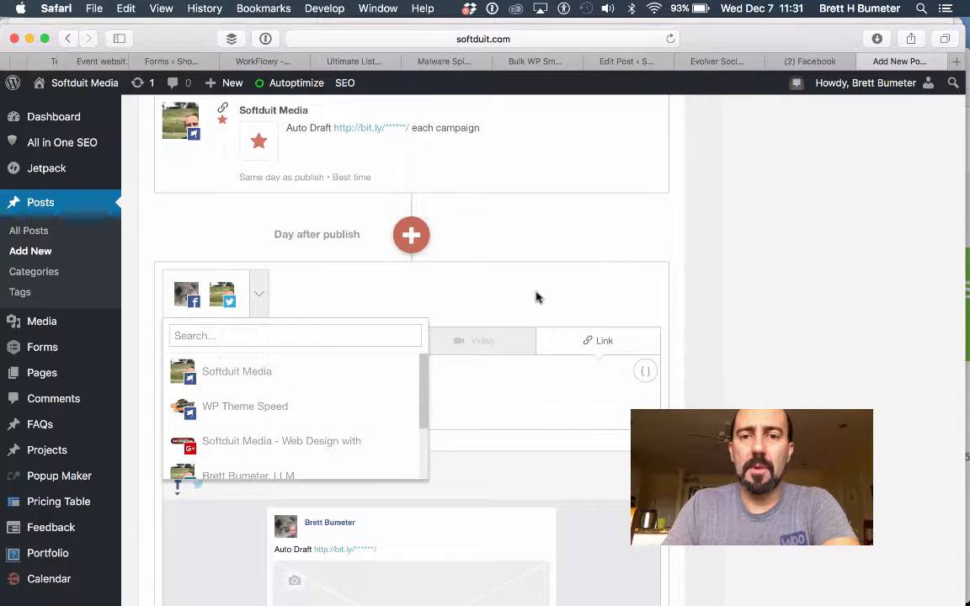
left_click(687, 339)
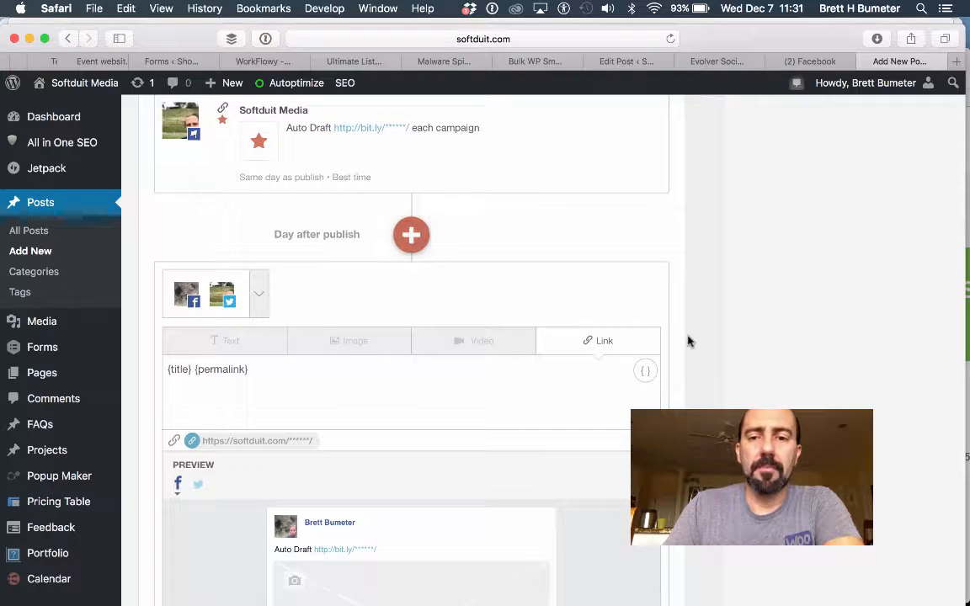
scroll(740, 383, "down", 3)
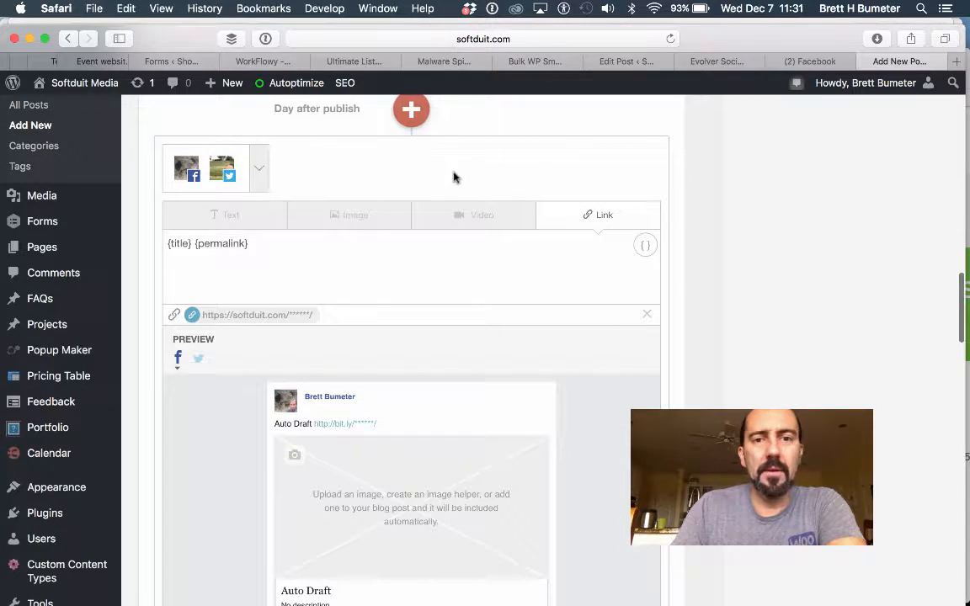
left_click(261, 167)
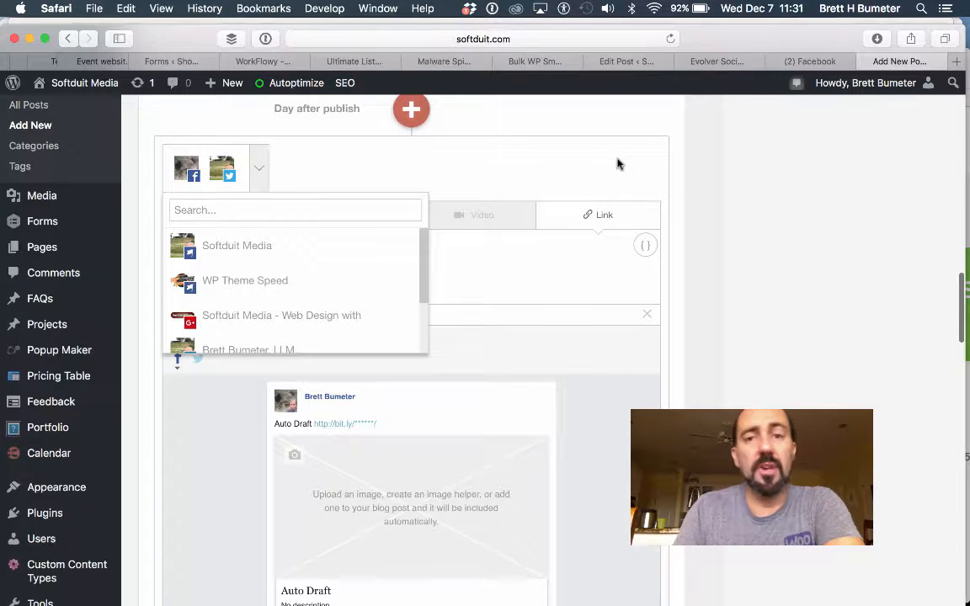
left_click(478, 148)
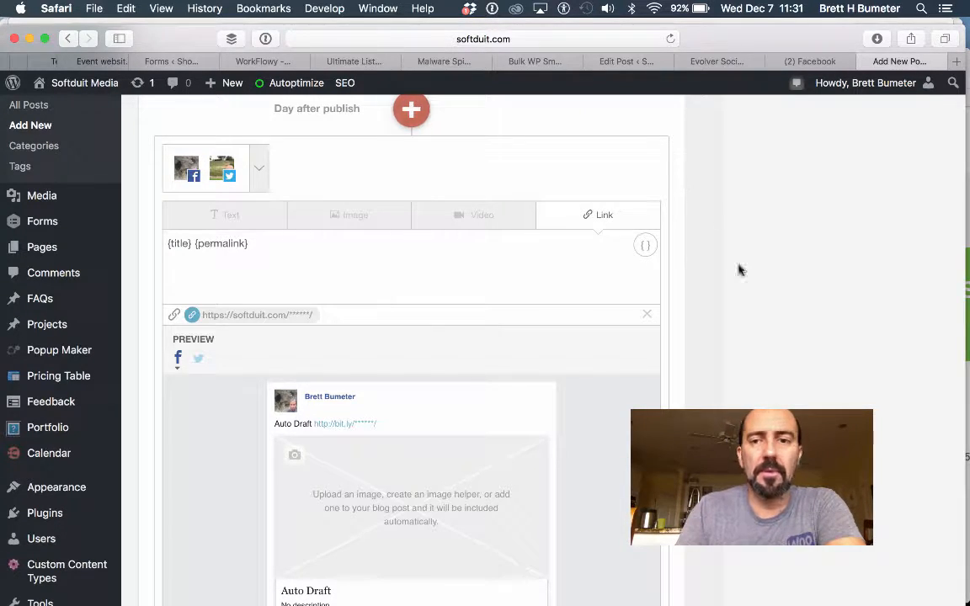
Examine the day-after-publish message's preview, date setting and the available posting time options.
scroll(738, 269, "down", 3)
scroll(738, 269, "up", 2)
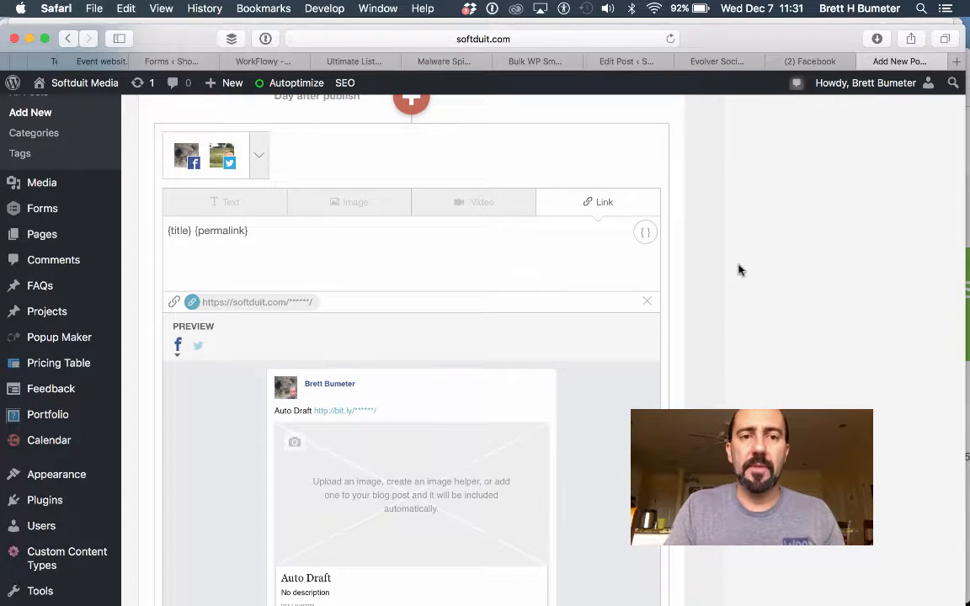
scroll(738, 268, "down", 5)
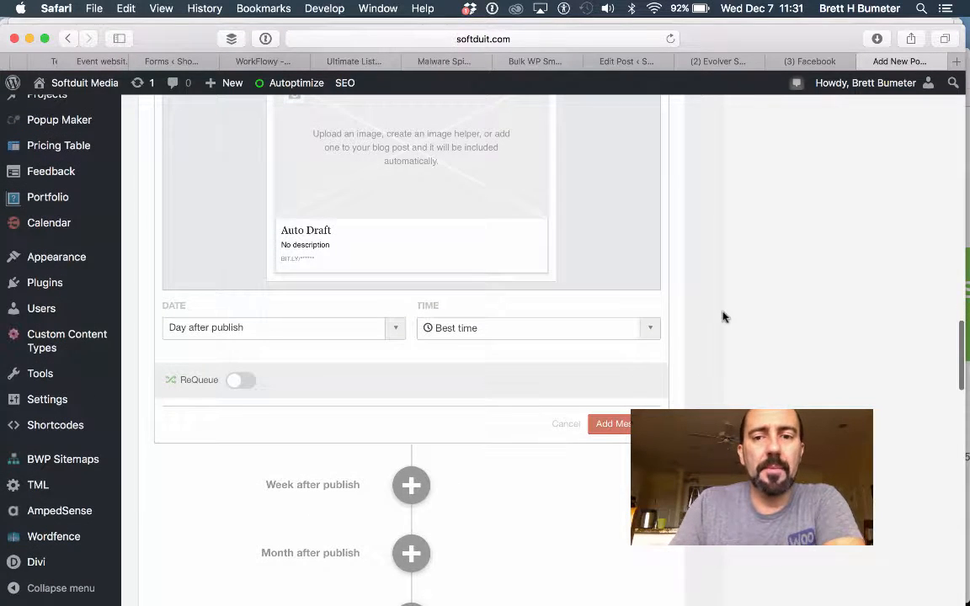
left_click(652, 331)
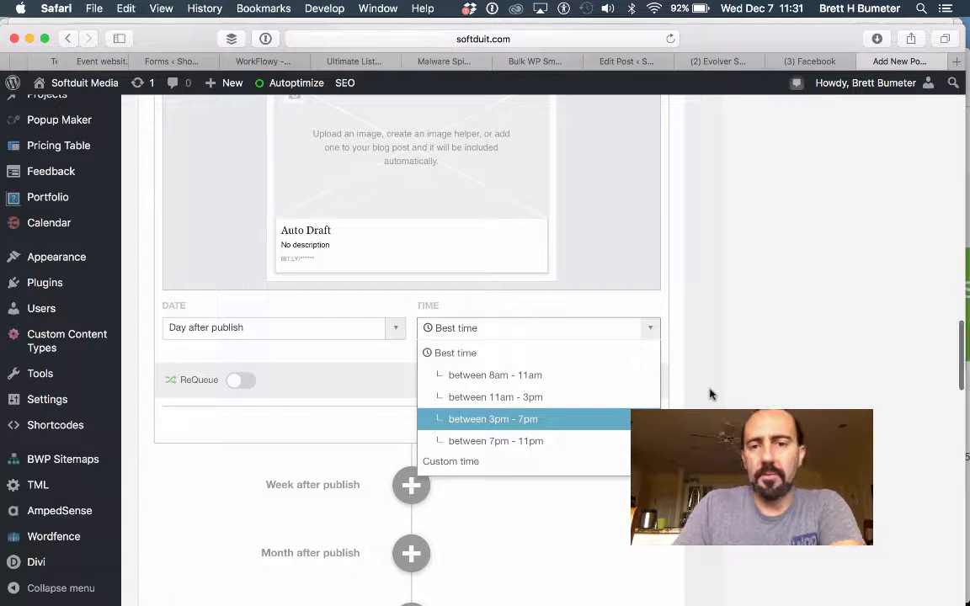
left_click(273, 374)
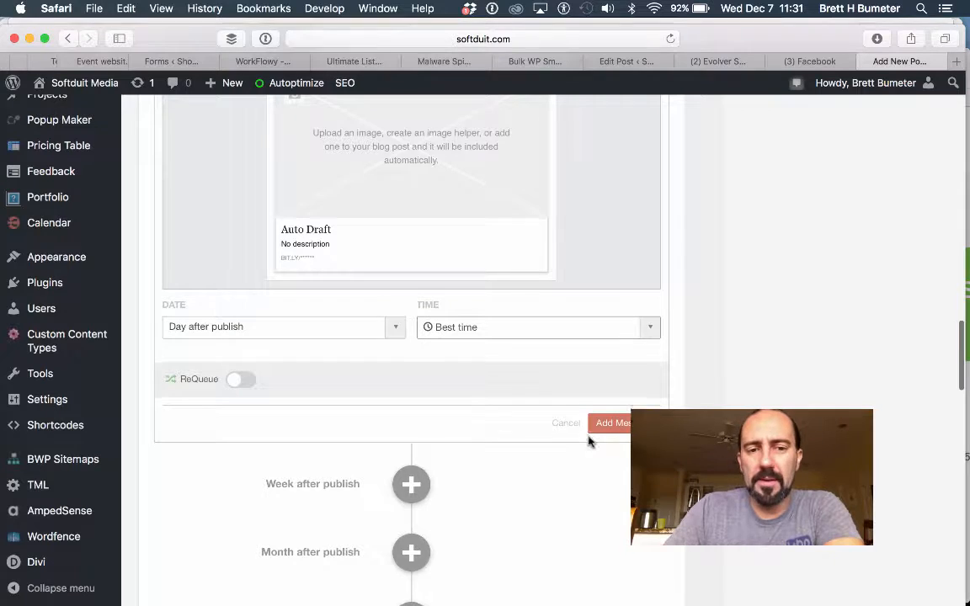
Turn on ReQueue for the day-after-publish message and open the list of ReQueue groups.
scroll(555, 417, "down", 5)
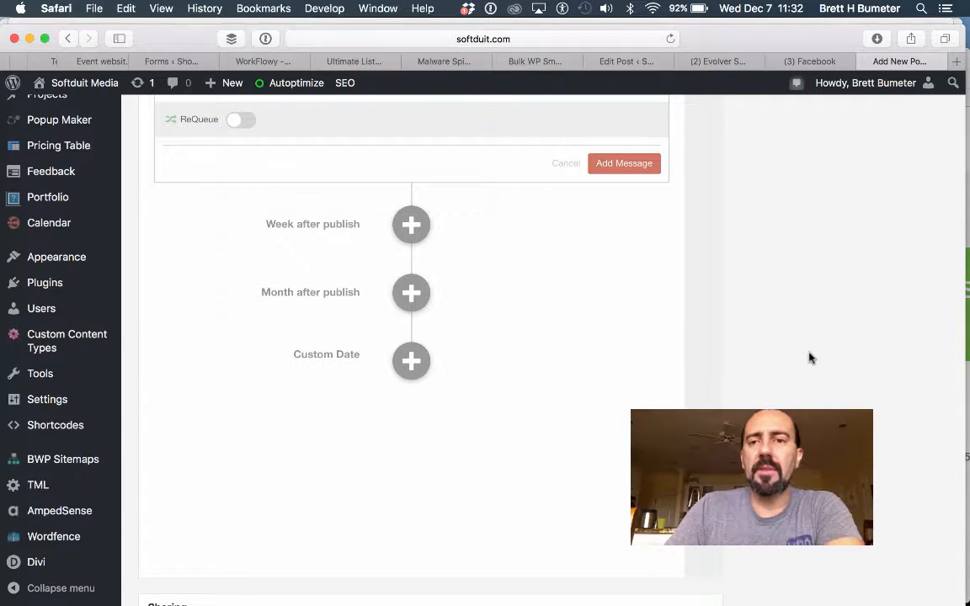
scroll(809, 358, "up", 3)
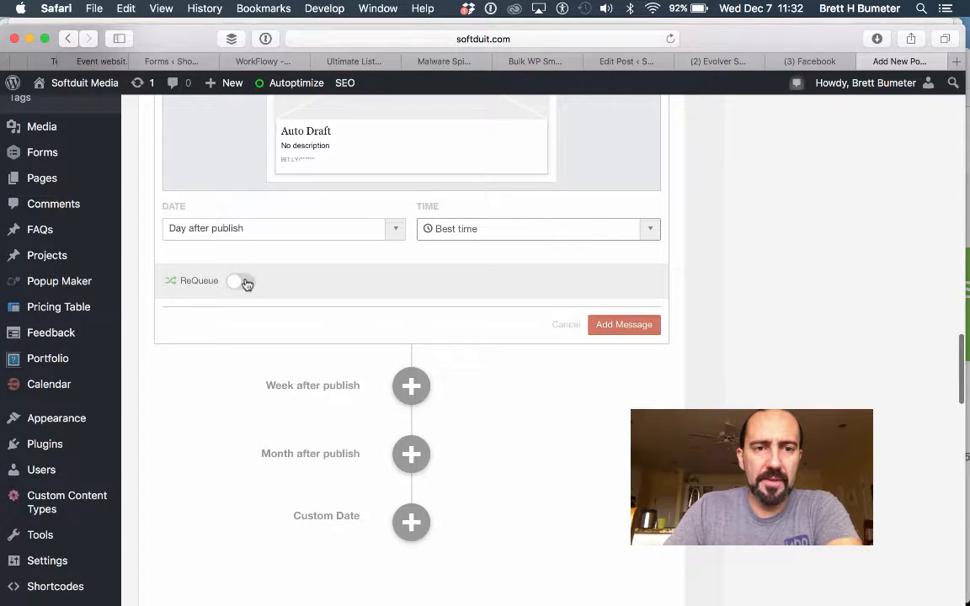
left_click(239, 283)
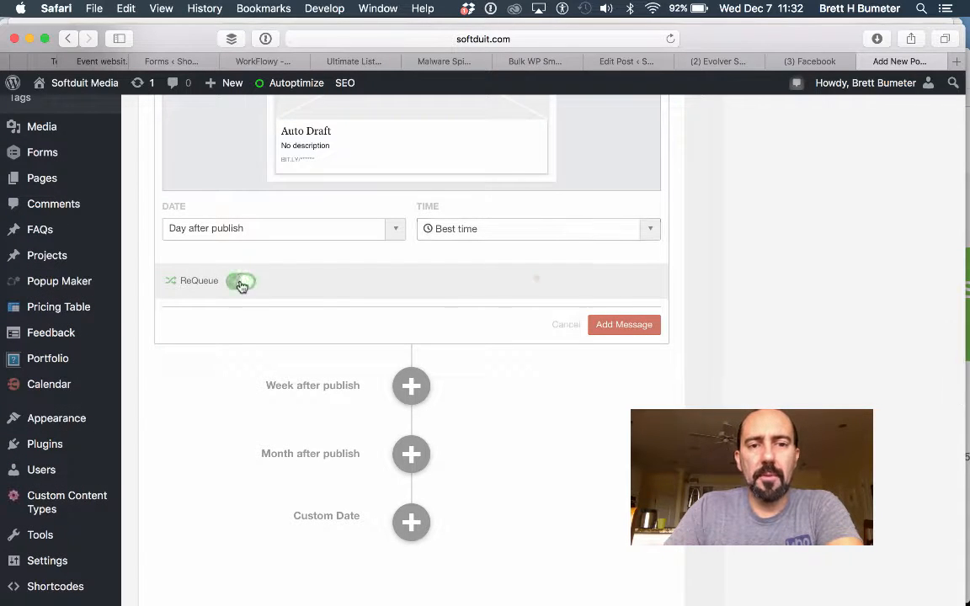
left_click(646, 290)
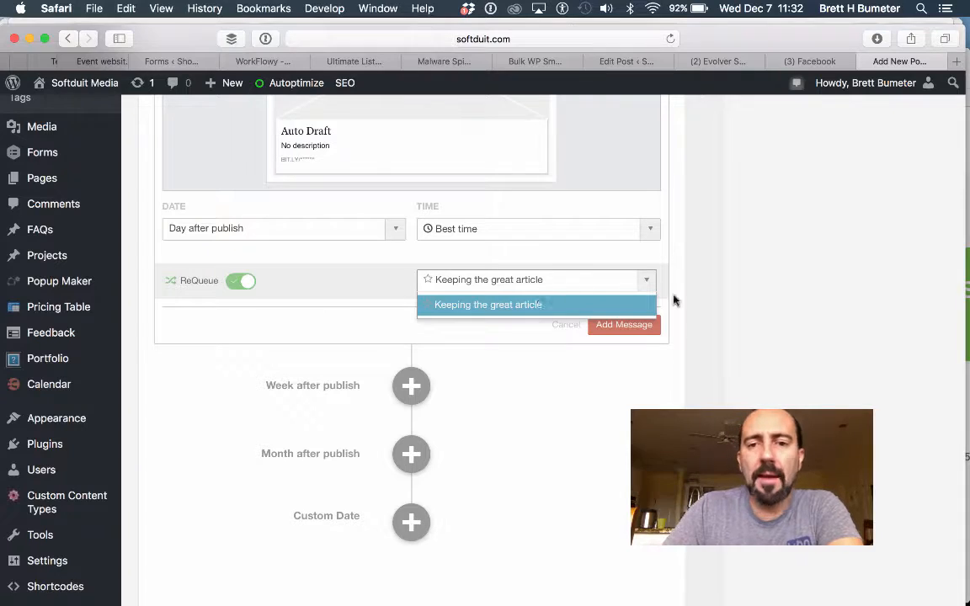
Review the campaign's same-day messages, the day-after-publish form, the remaining schedule slots and the post editor above them.
scroll(697, 321, "up", 10)
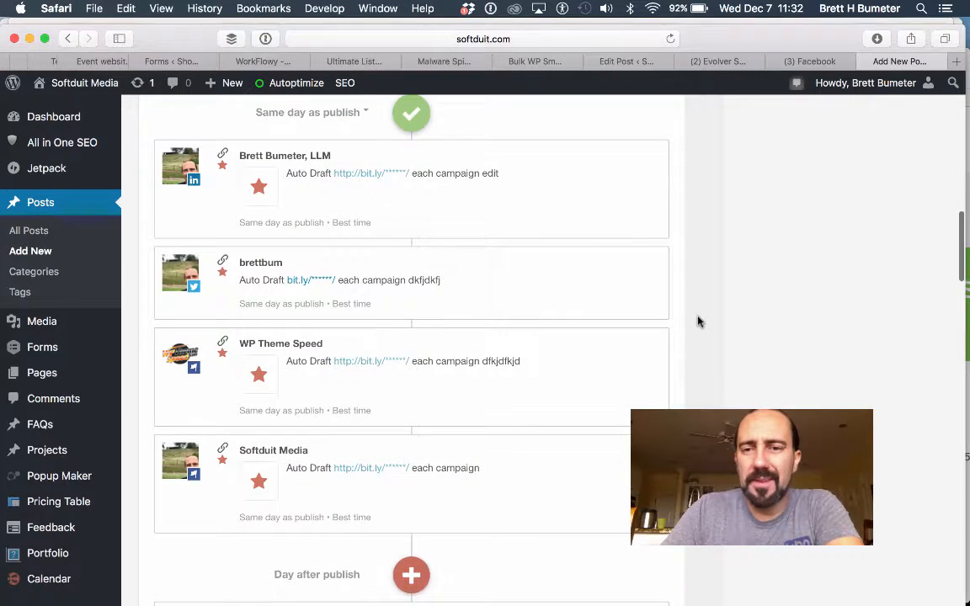
scroll(766, 379, "down", 10)
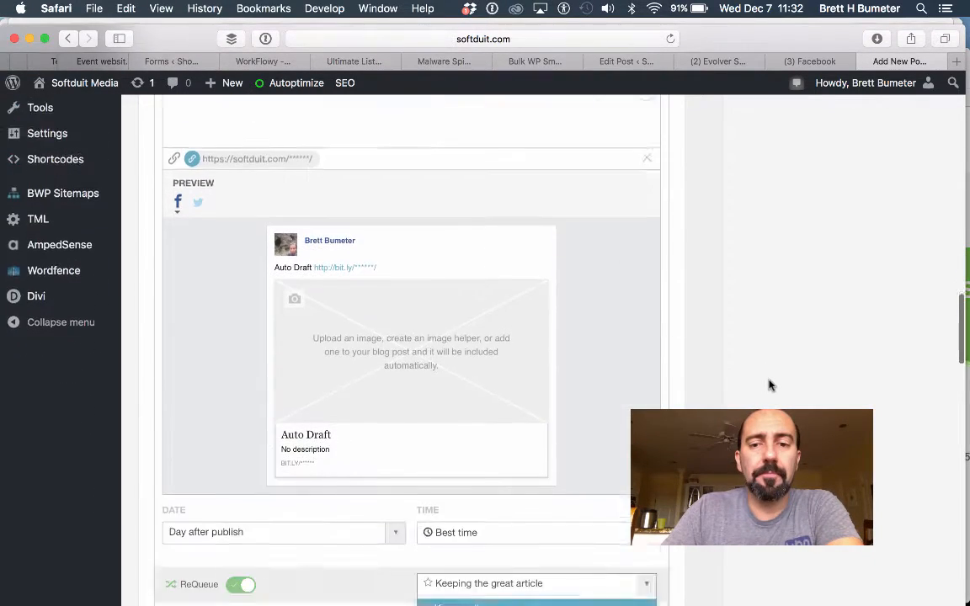
scroll(769, 385, "down", 5)
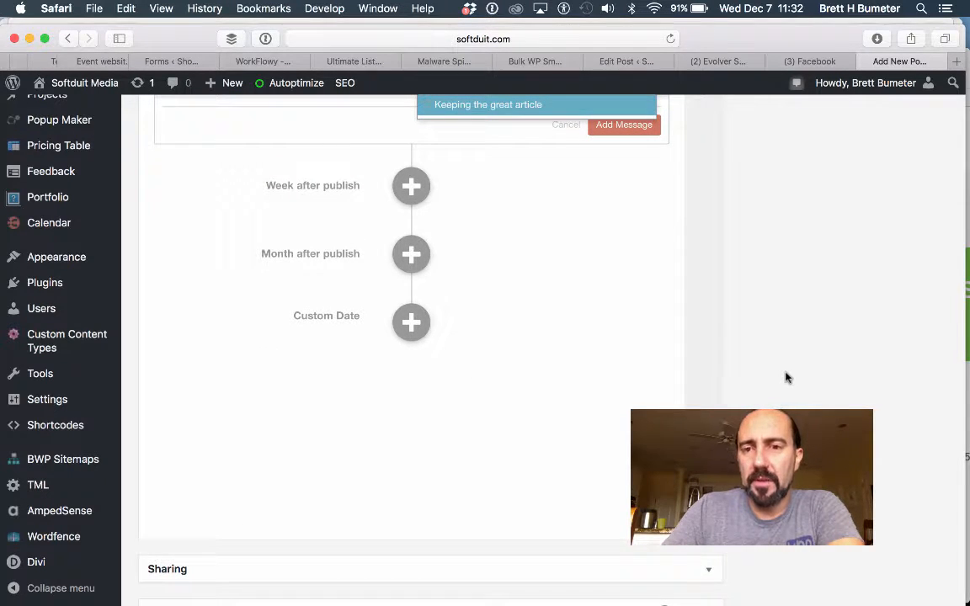
scroll(784, 378, "up", 15)
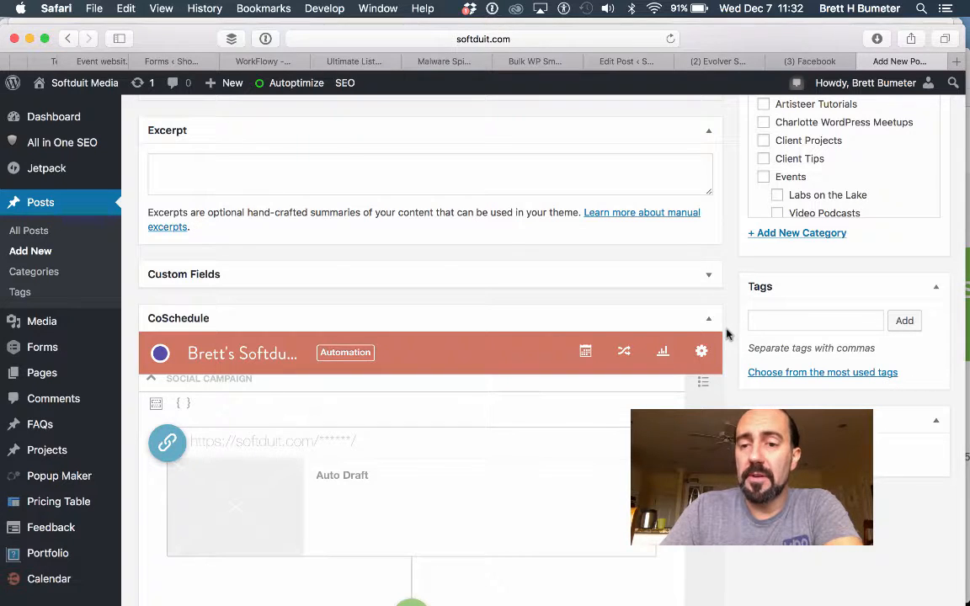
scroll(726, 334, "up", 10)
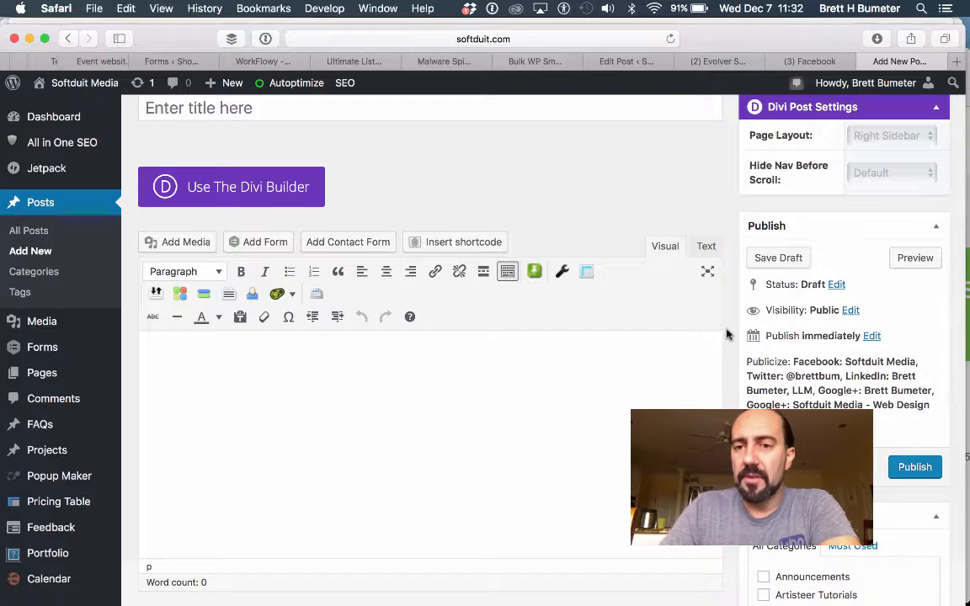
scroll(727, 334, "down", 20)
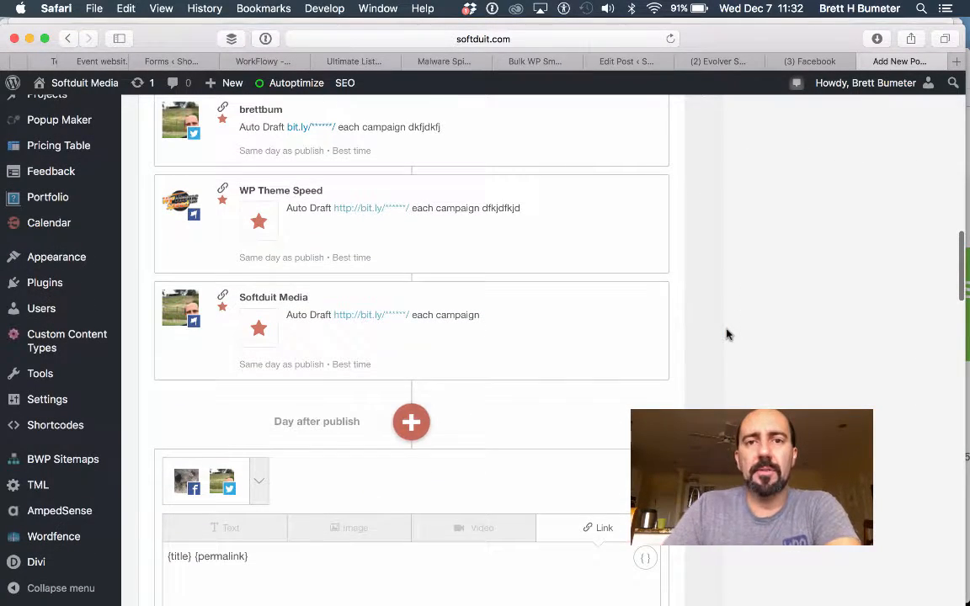
Switch to Camtasia 2 and open its recording controls to stop the screen recording.
mouse_move(471, 601)
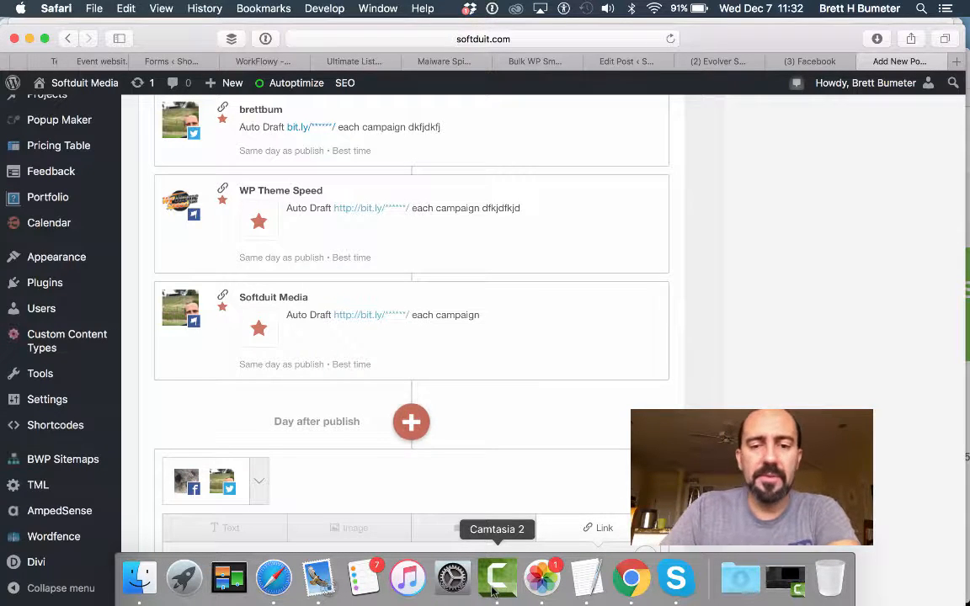
left_click(495, 592)
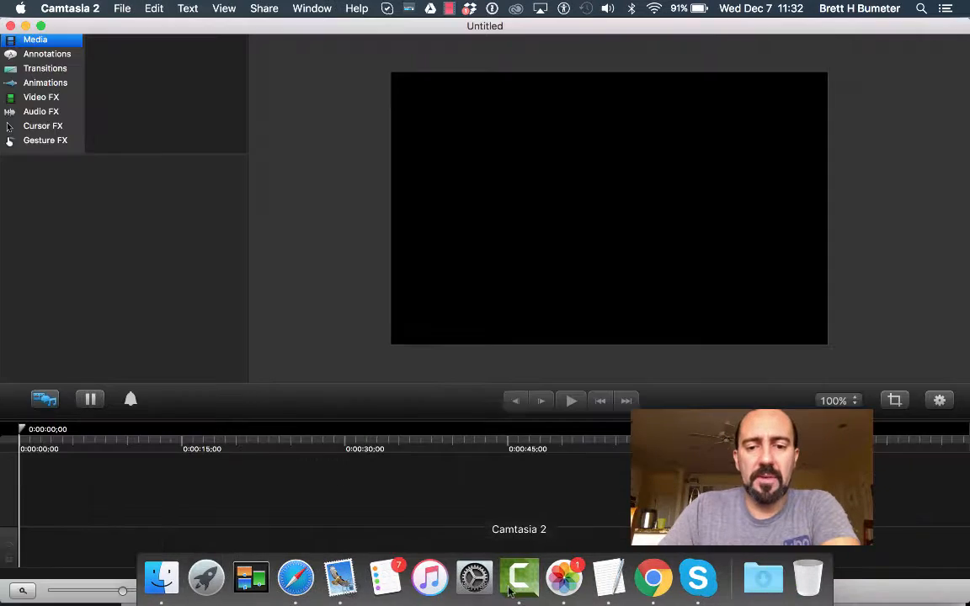
left_click(449, 9)
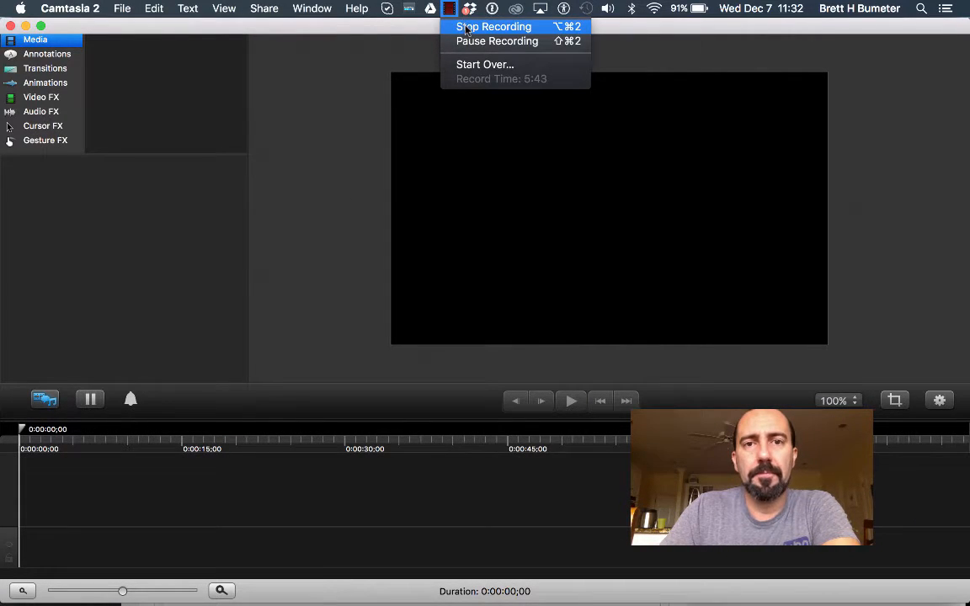